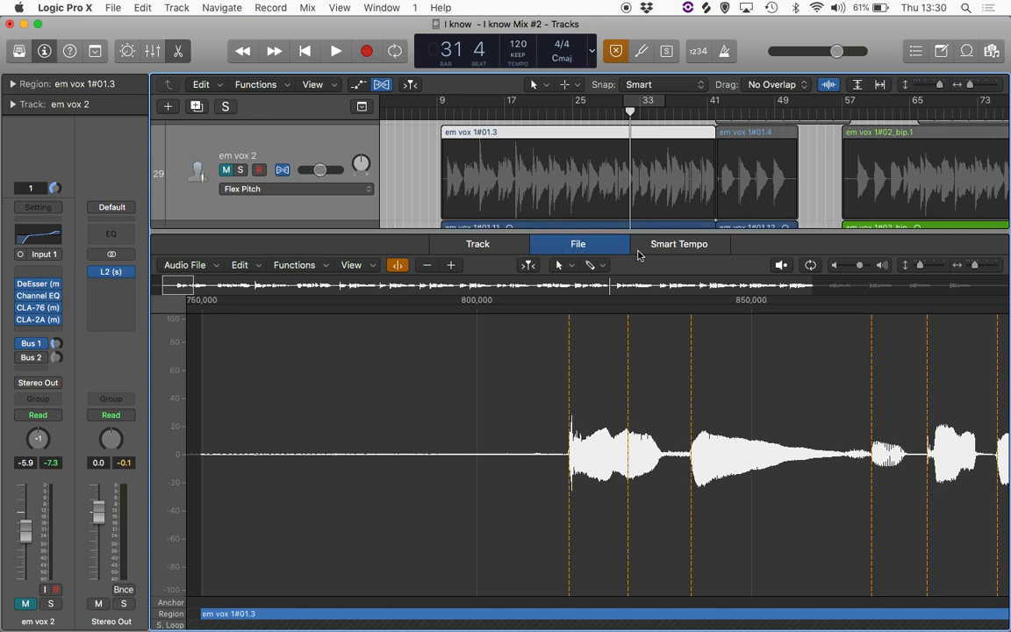
- Switch the lower editor to the Track view showing the em vox 2 region's Flex Pitch notes
left_click(476, 245)
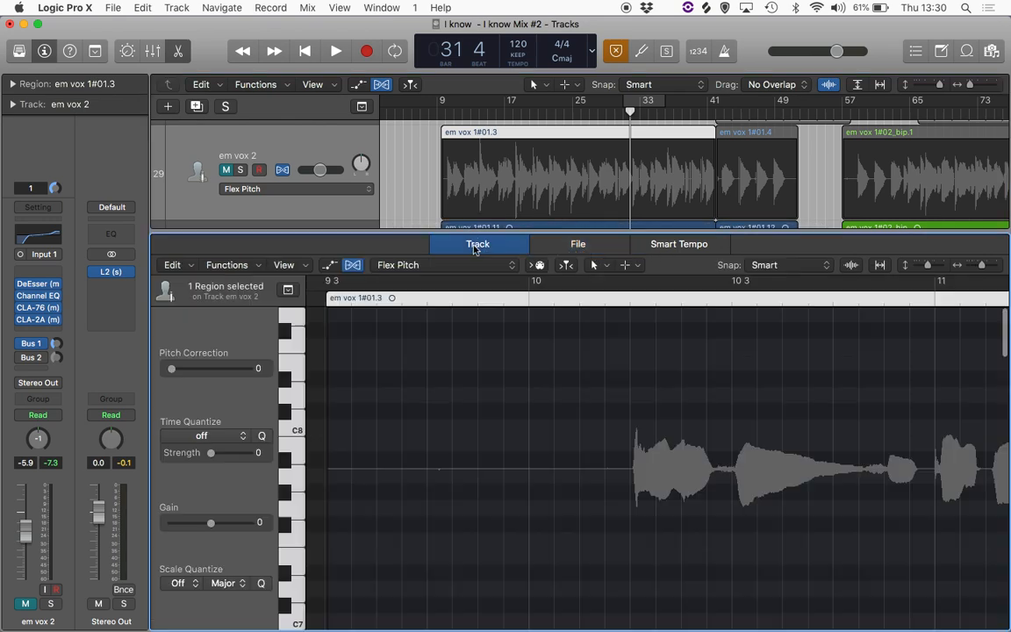
scroll(774, 488, "right", 10)
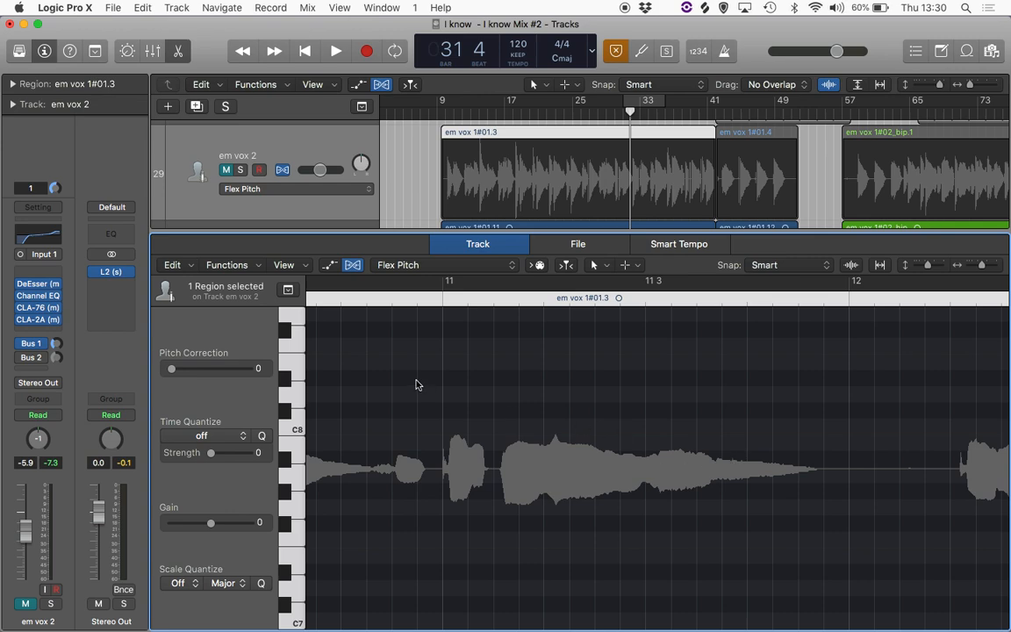
left_click(353, 265)
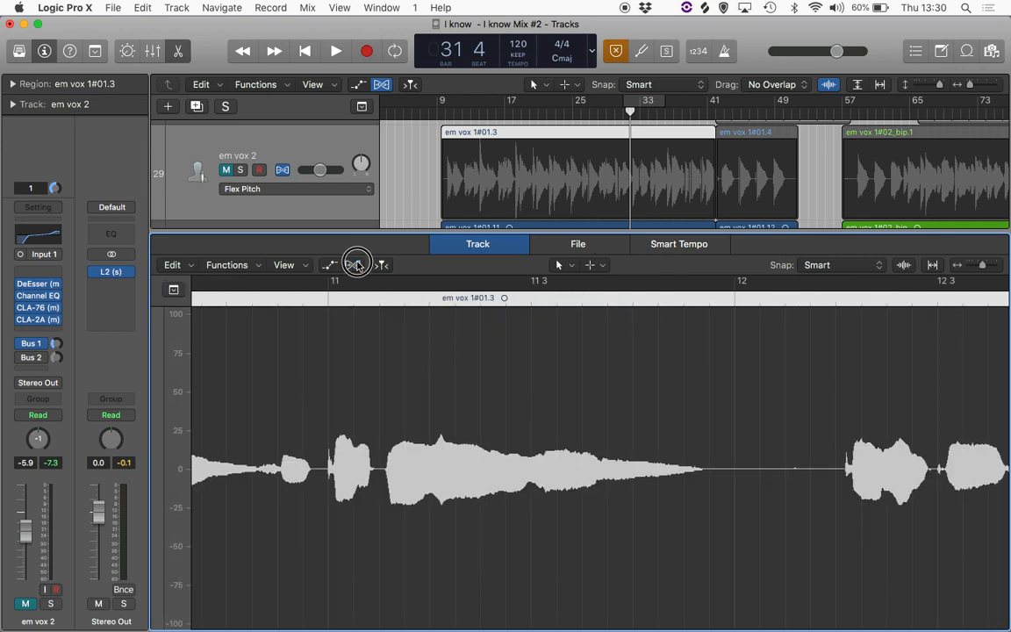
left_click(354, 265)
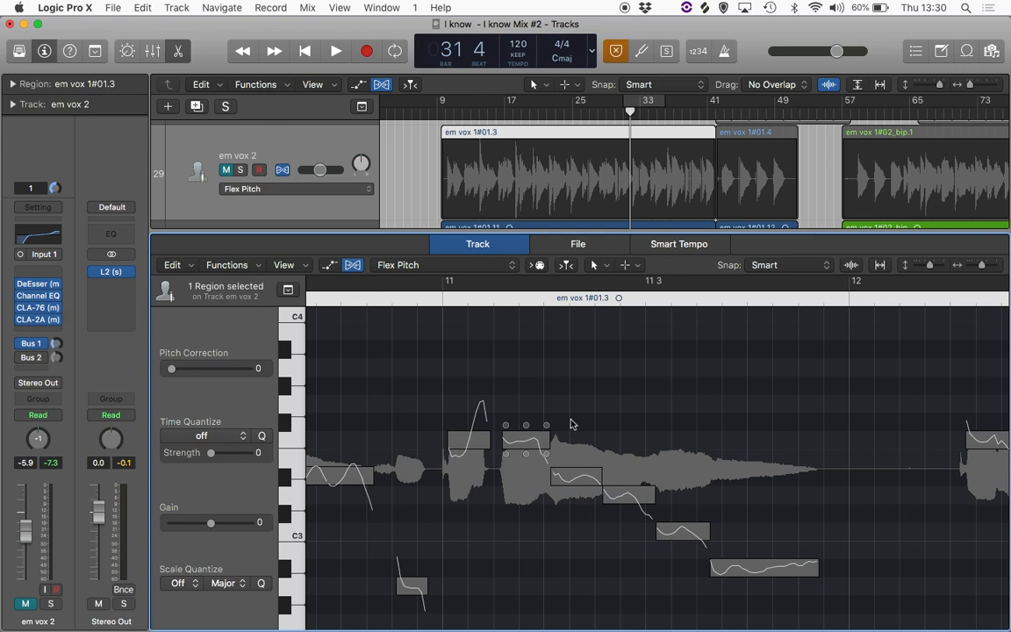
scroll(684, 434, "right", 2)
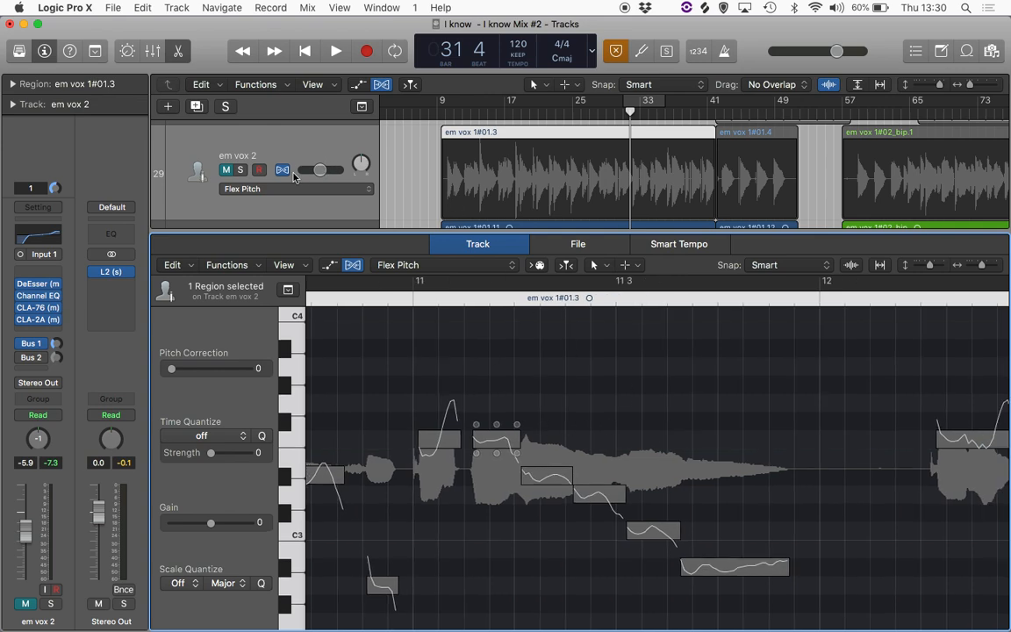
- Select the em vox 2 regions, scroll through their Flex Pitch notes, and close the editor
left_click(207, 151)
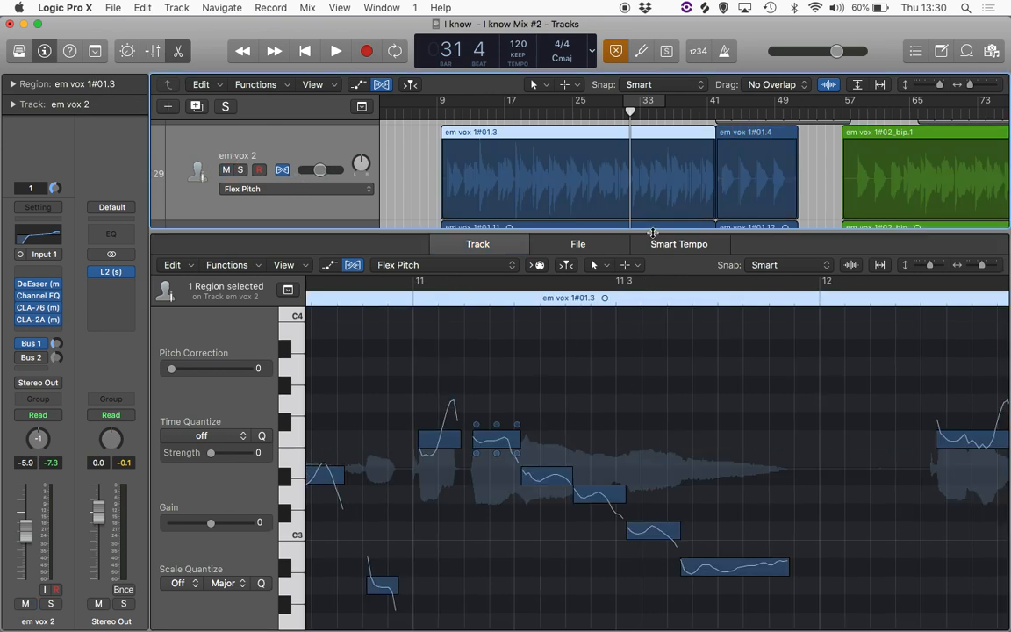
scroll(553, 438, "right", 1)
scroll(553, 438, "right", 10)
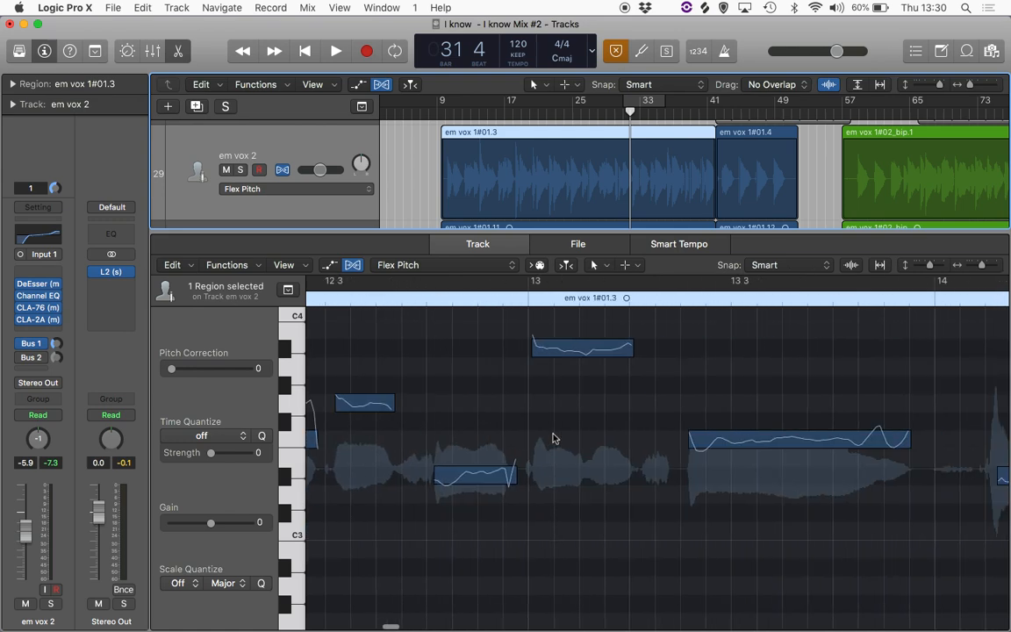
mouse_move(611, 373)
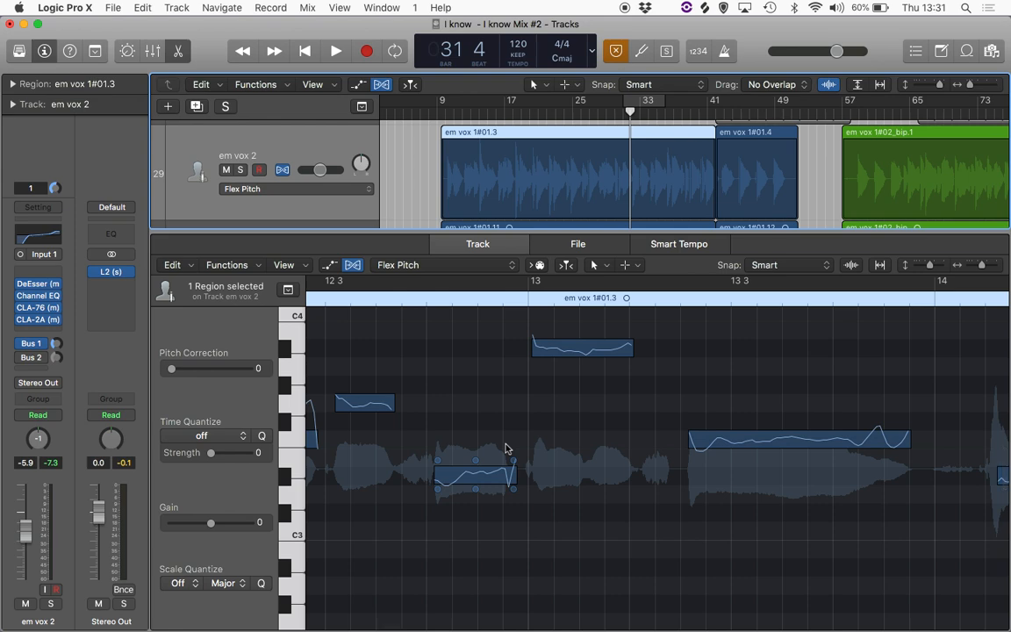
key("p")
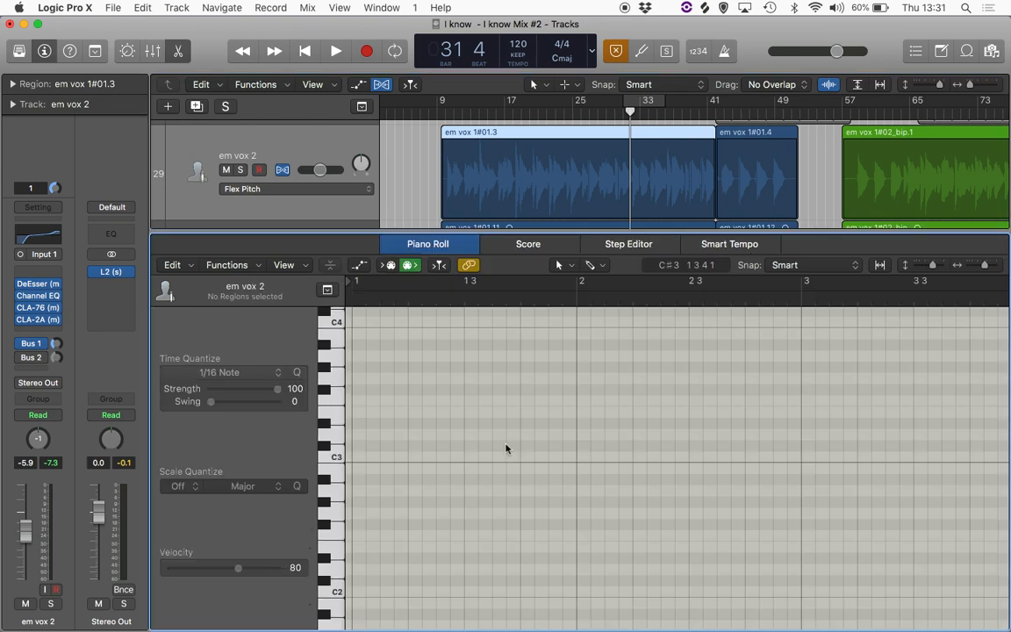
key("p")
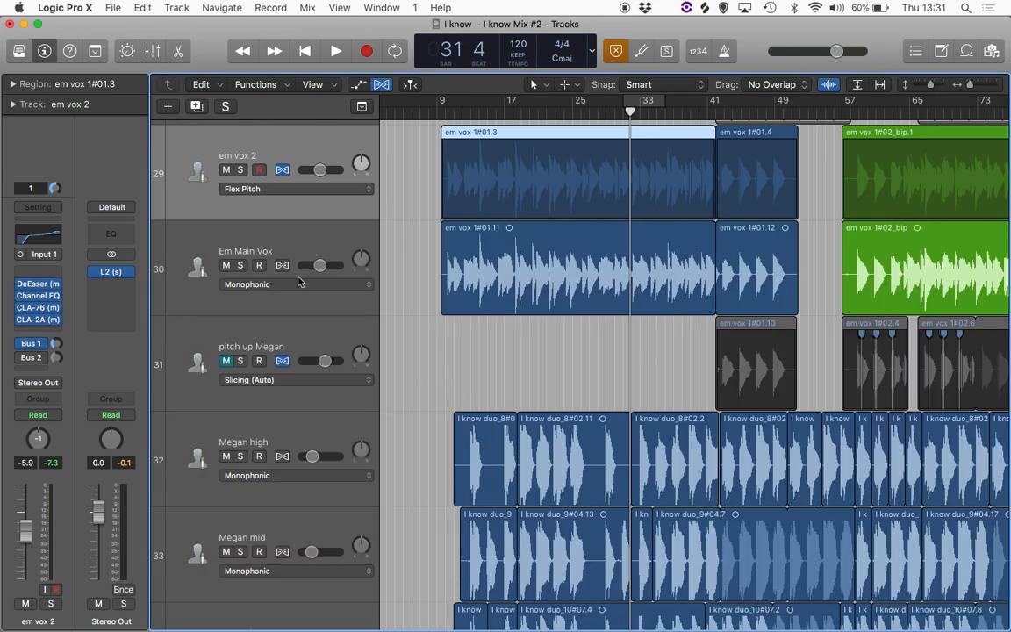
- Select the Em Main Vox track, mute the em vox 2 track, and set the playhead to bar 10
left_click(291, 238)
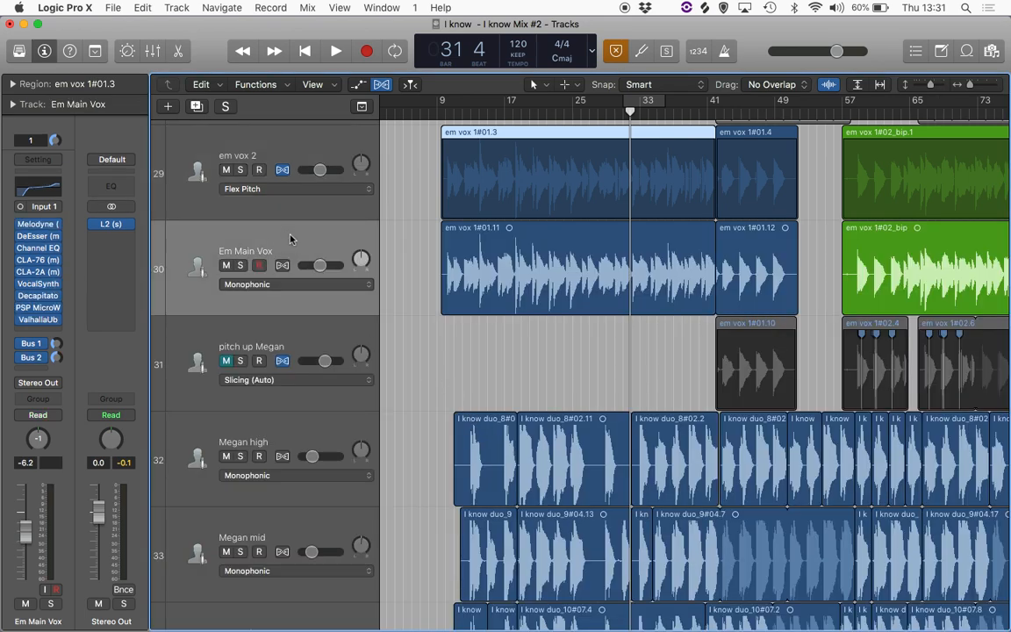
left_click(226, 170)
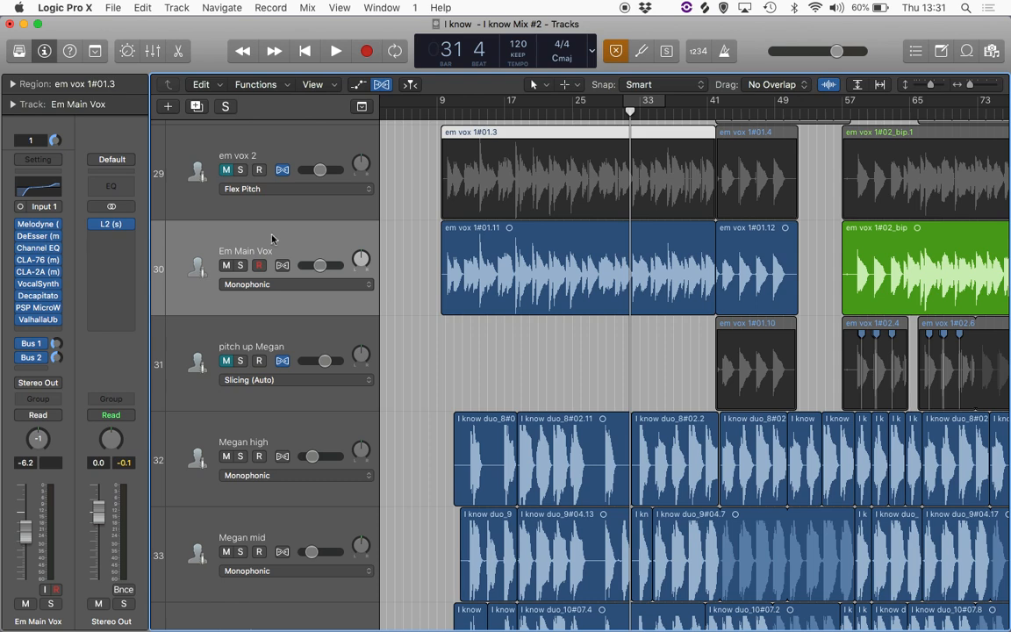
left_click(447, 111)
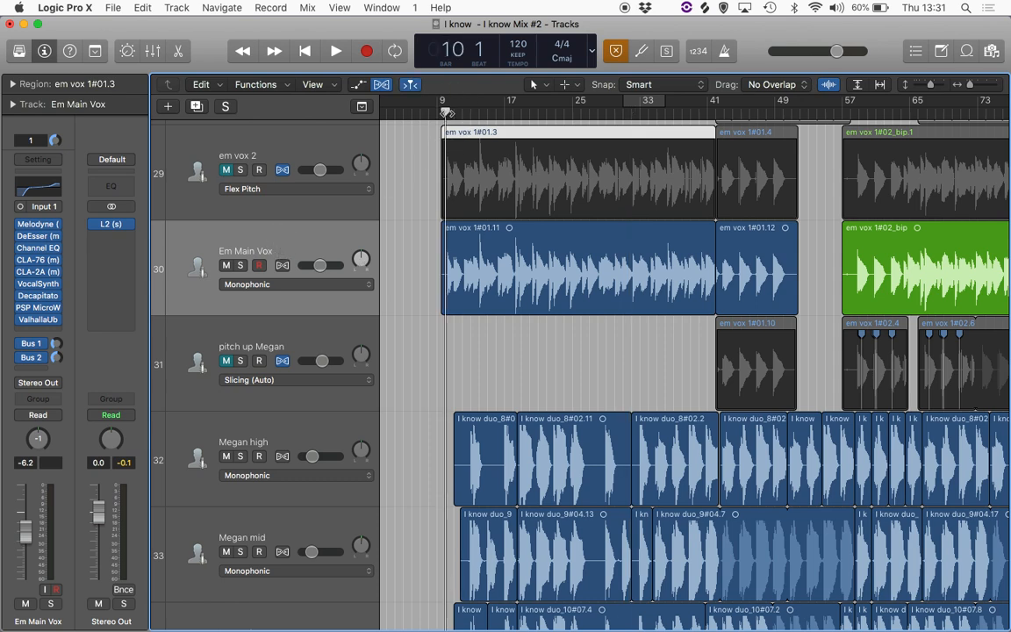
- Solo the Em Main Vox track and open its Melodyne plug-in window
left_click(241, 265)
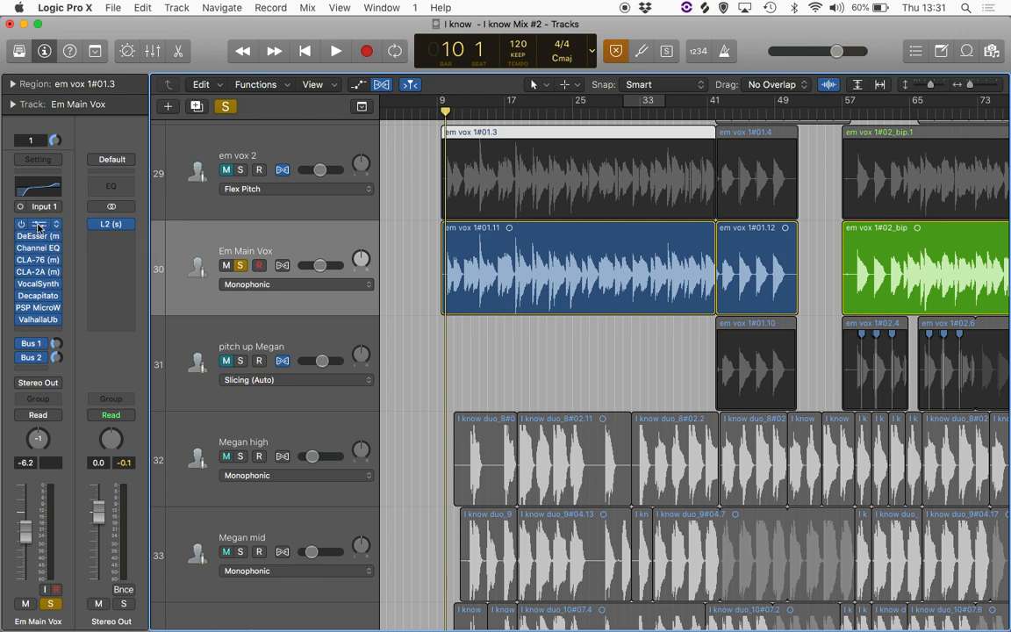
left_click(39, 227)
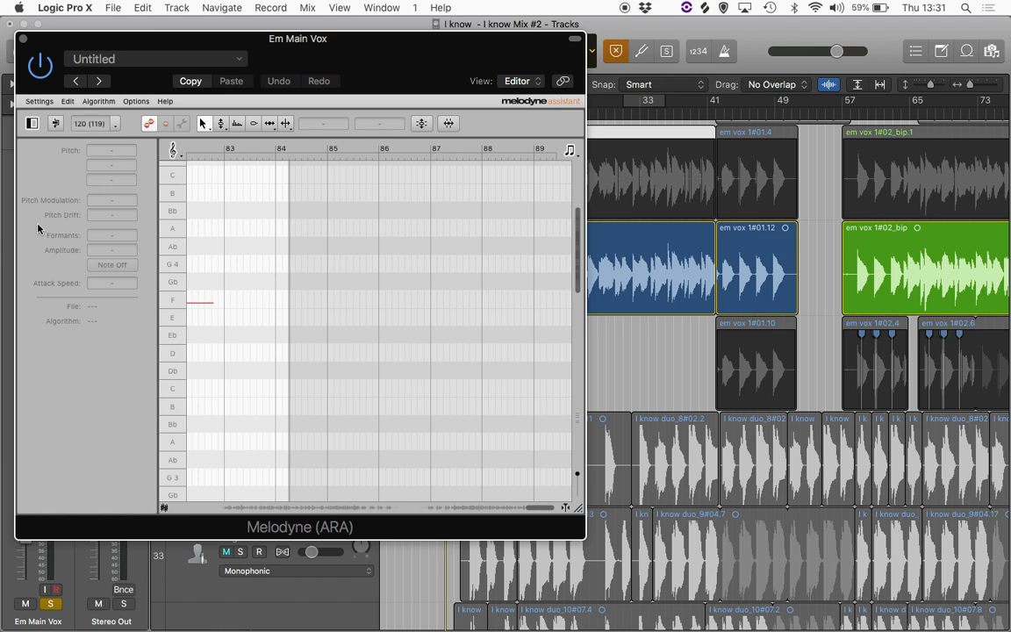
- Enlarge the Melodyne window and scroll and zoom the vocal view to bars 57–63
scroll(453, 299, "right", 1)
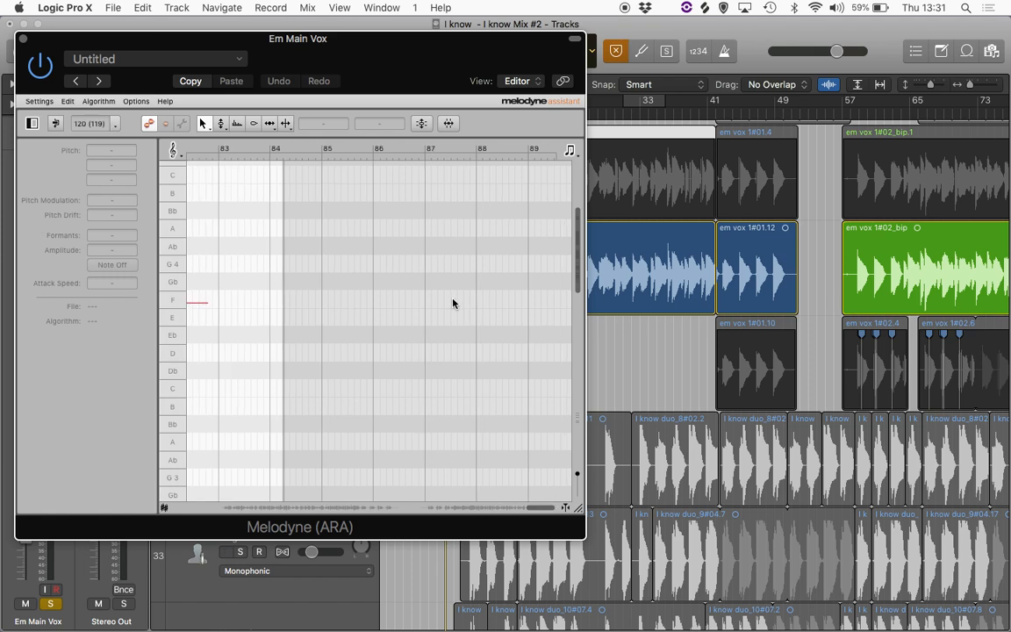
scroll(453, 303, "left", 10)
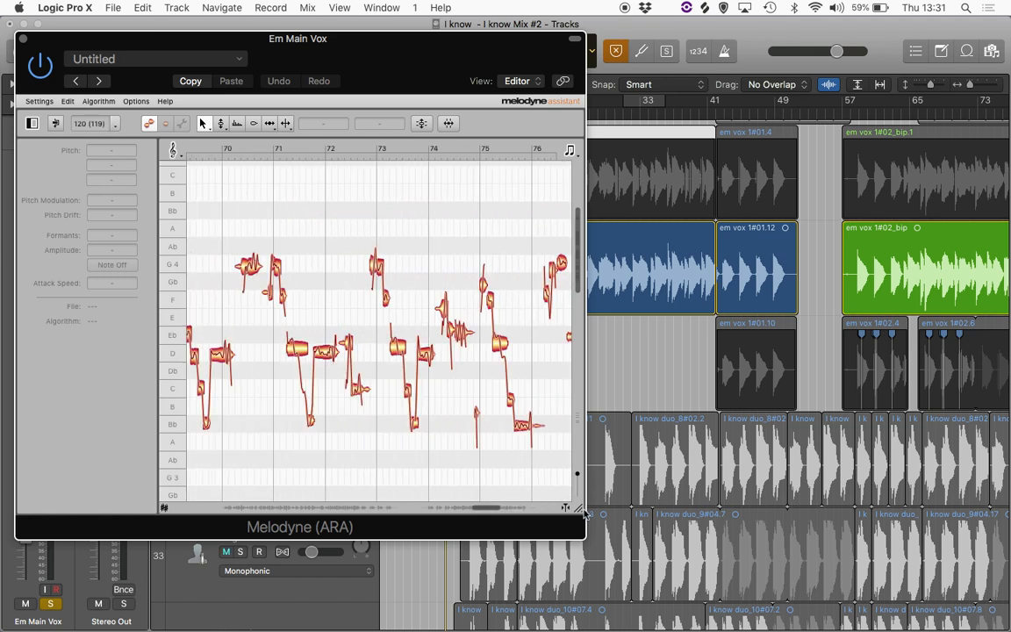
left_click_drag(586, 514, 897, 516)
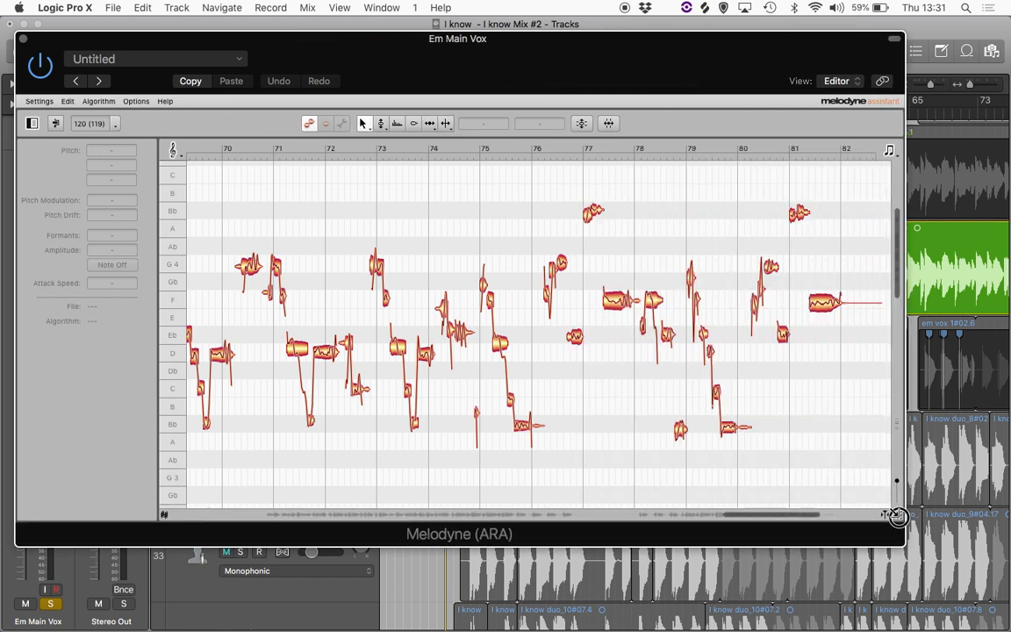
scroll(554, 471, "left", 10)
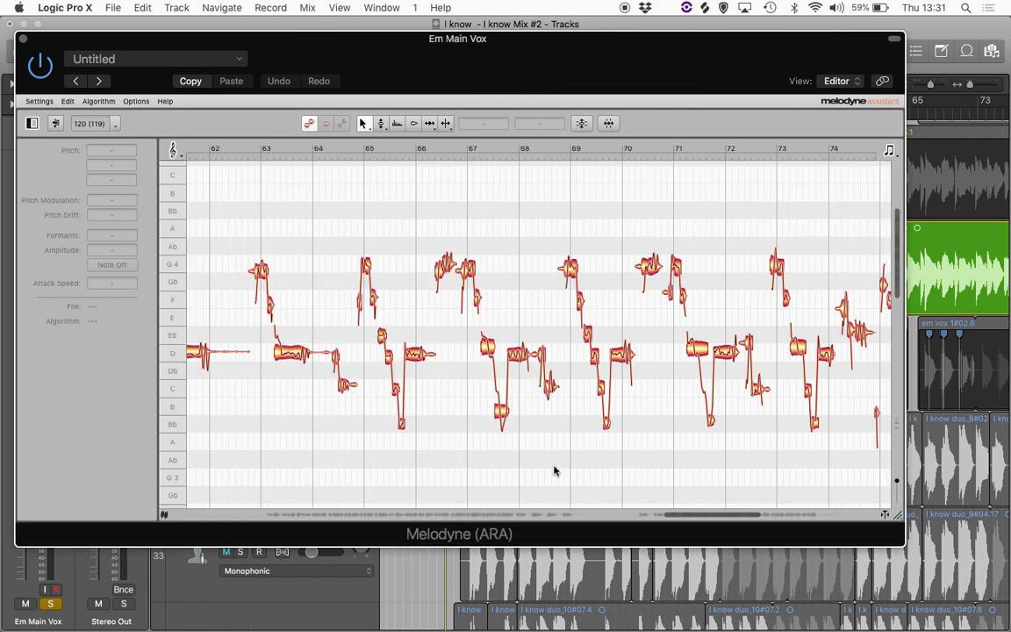
scroll(554, 472, "left", 3)
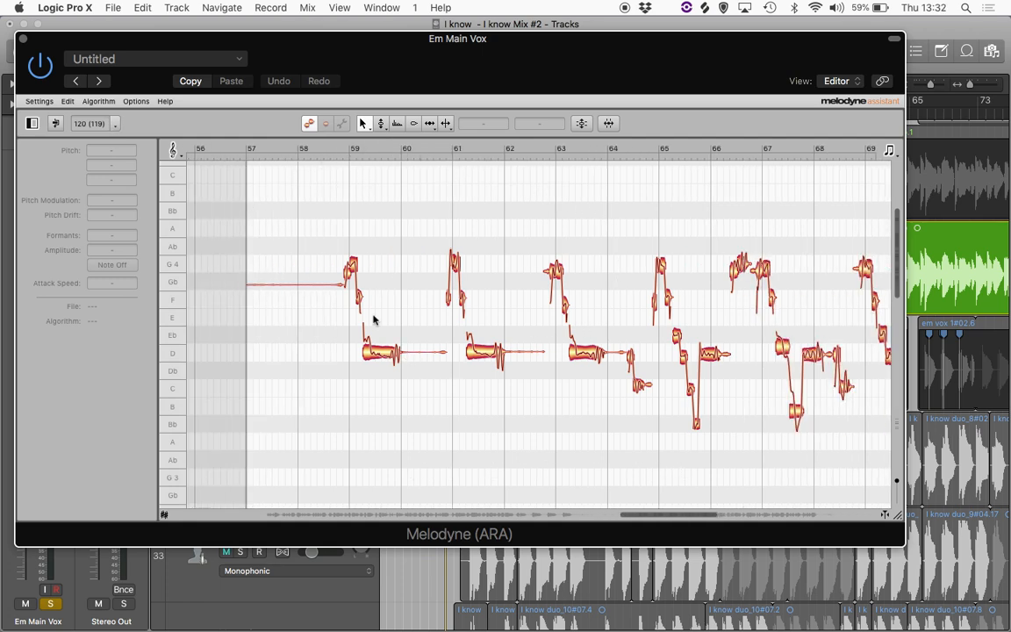
scroll(373, 320, "up", 5)
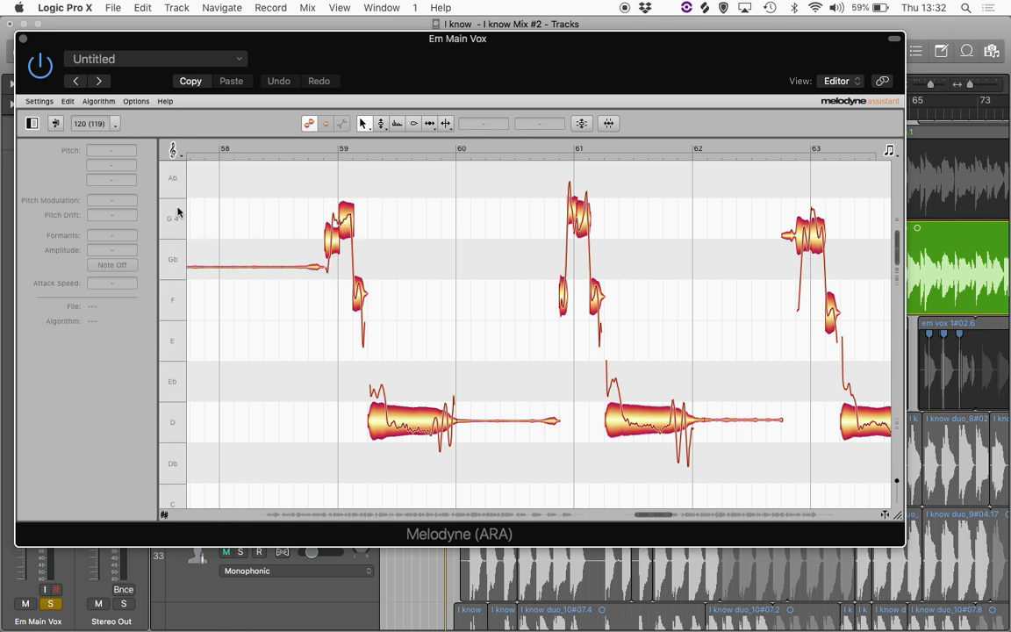
- Select the D4 notes at bars 59 and 61 to inspect their pitch details
left_click(401, 415)
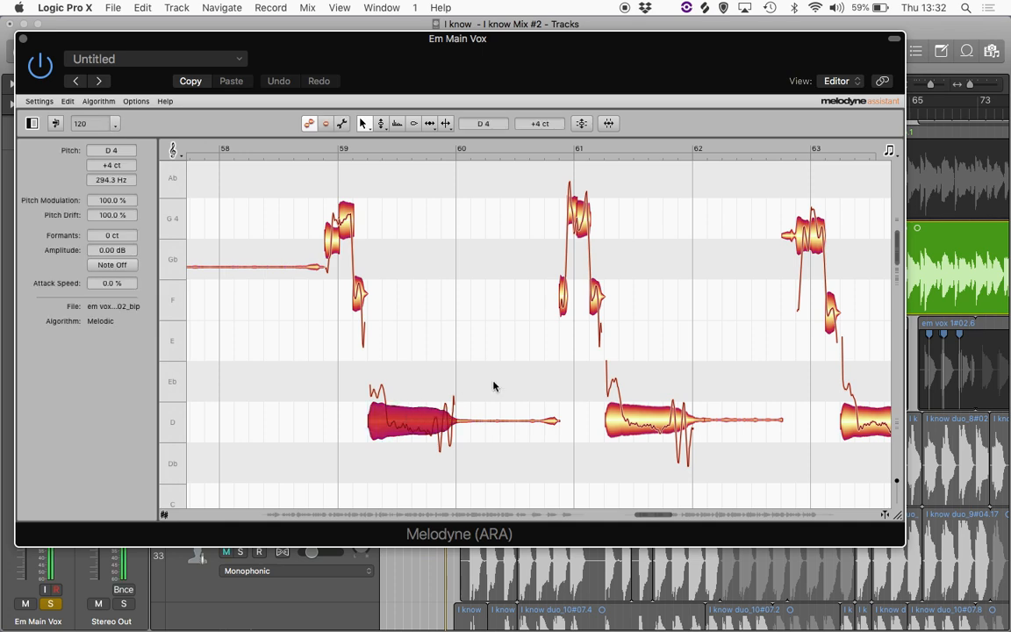
left_click(647, 418)
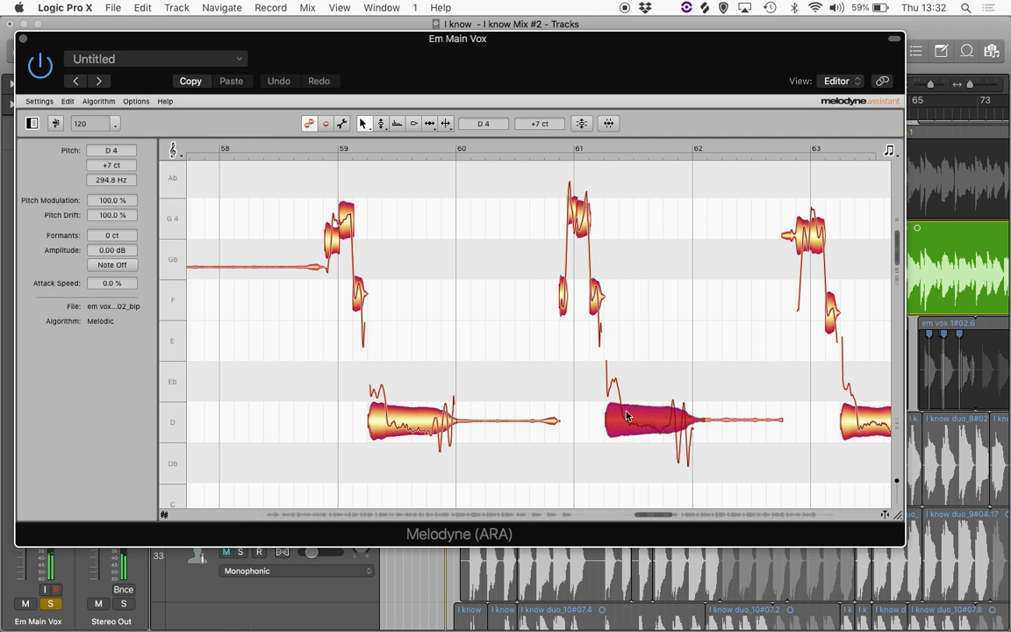
left_click(656, 414)
mouse_move(655, 414)
left_mouse_down()
mouse_move(656, 334)
mouse_move(654, 419)
left_mouse_up()
scroll(665, 386, "right", 5)
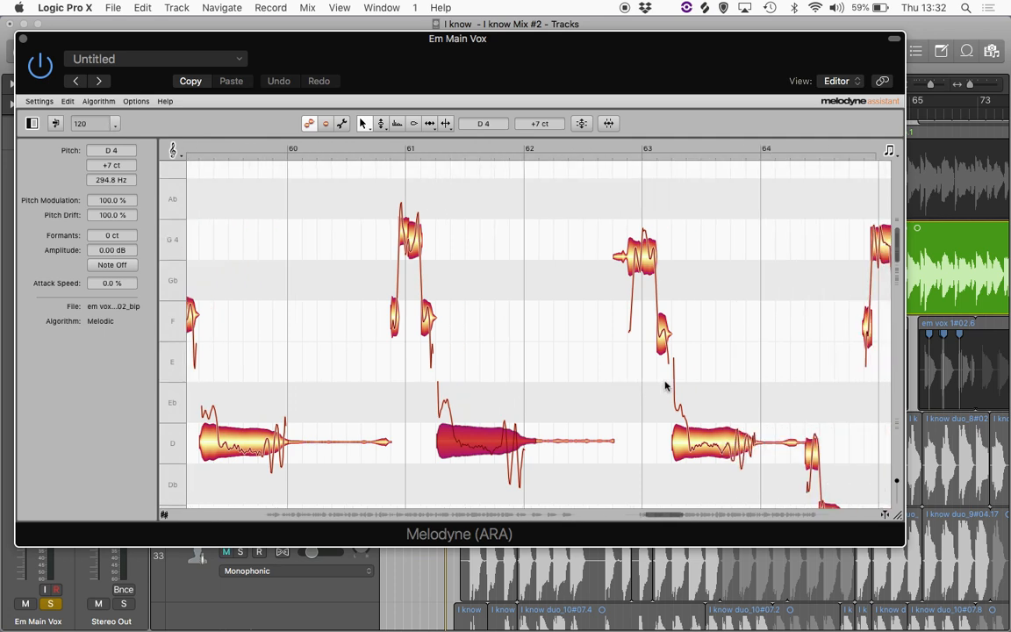
scroll(665, 386, "right", 2)
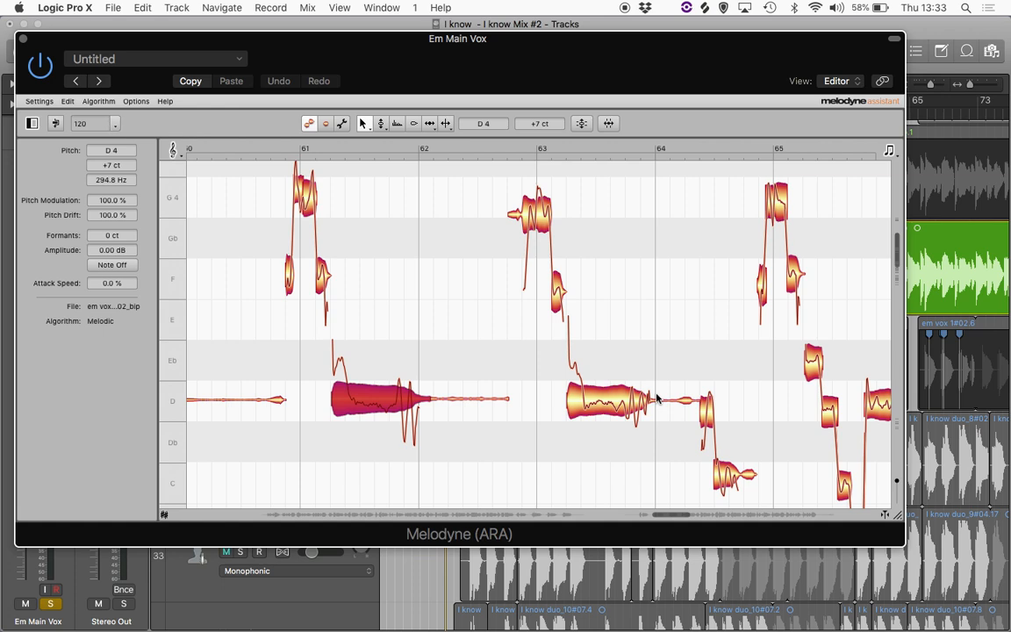
- Select the D4 note at bar 63 and set its Pitch Modulation to 63% and Pitch Drift to 54%
left_click(648, 332)
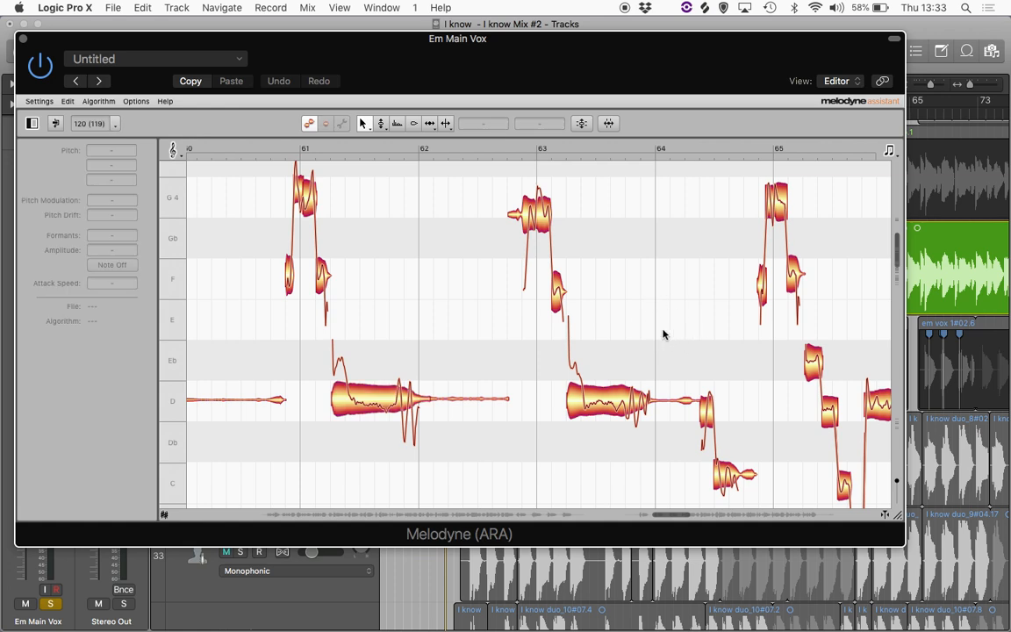
left_click(613, 409)
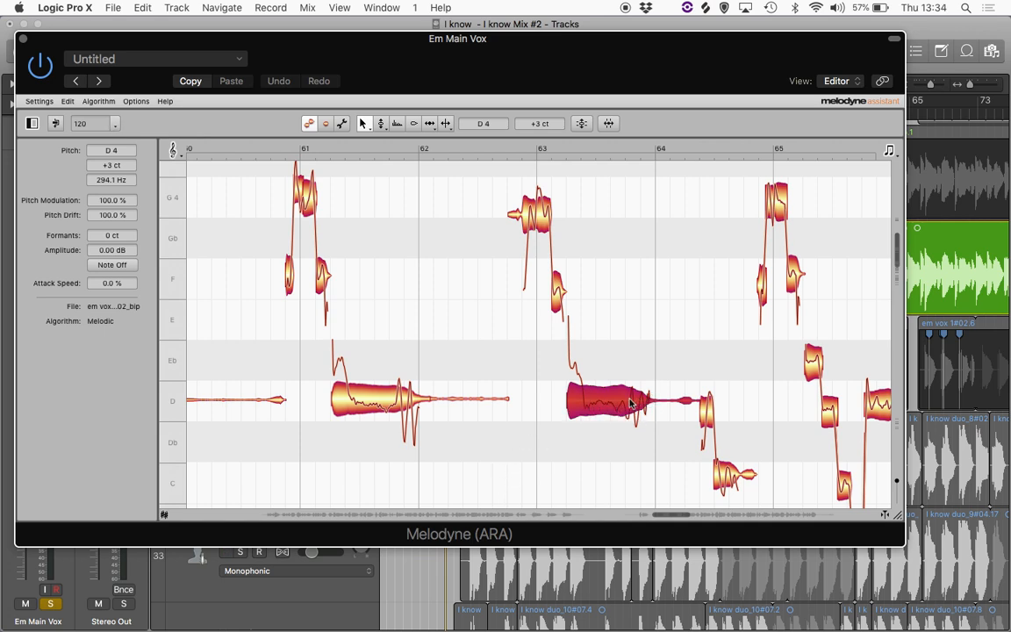
left_click(108, 201)
left_click_drag(108, 201, 101, 119)
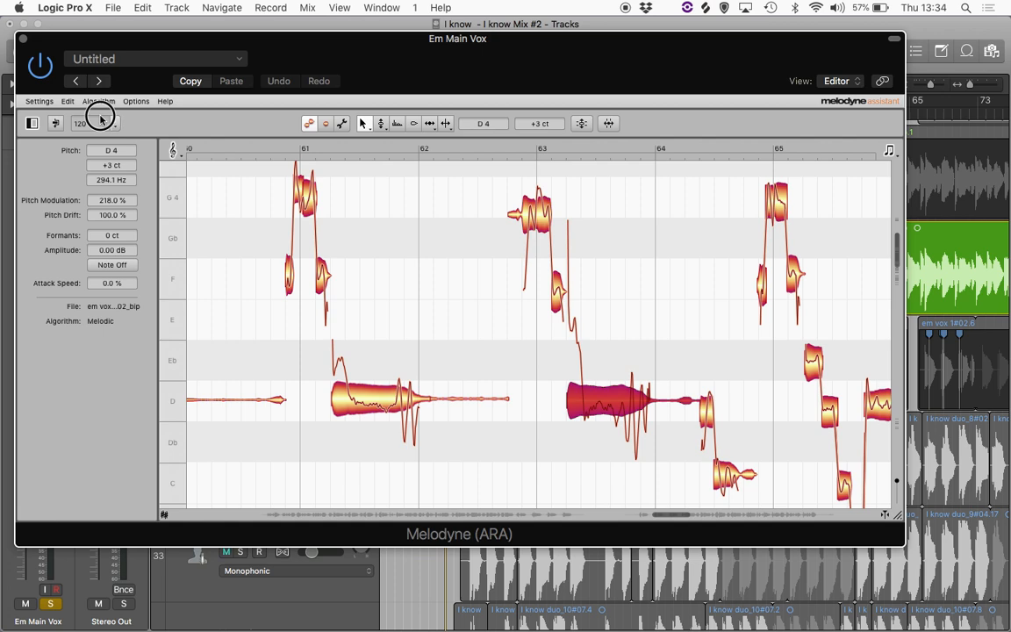
left_click_drag(100, 118, 102, 195)
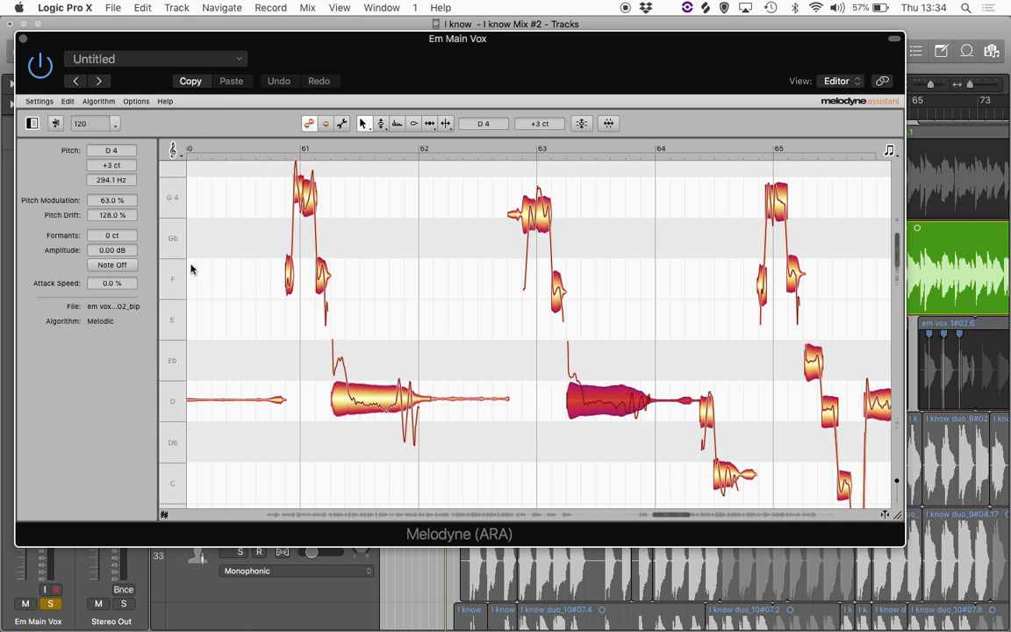
left_click_drag(110, 216, 122, 267)
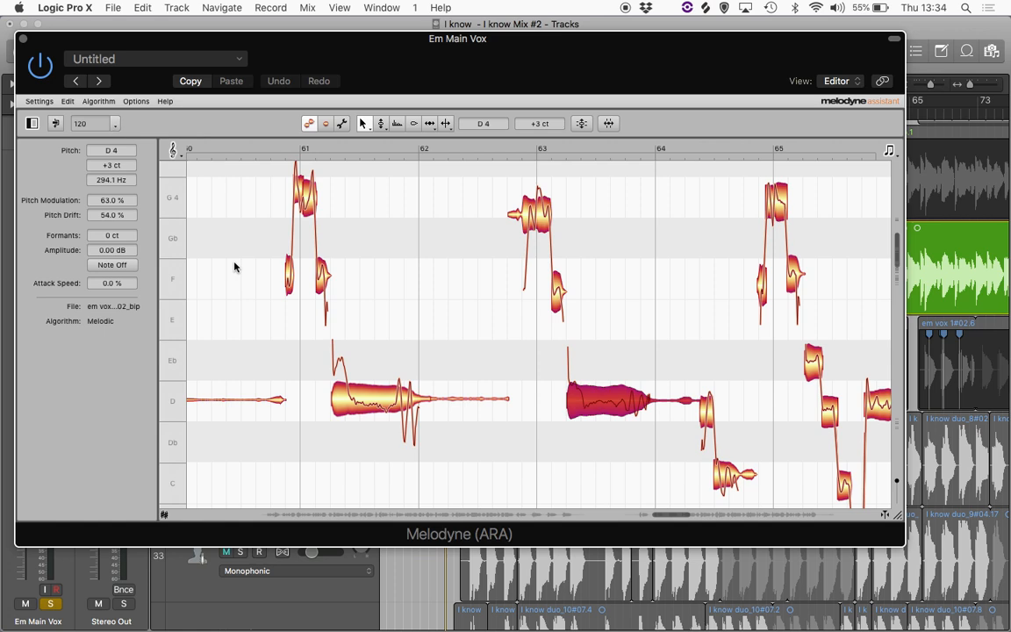
- Start playback and scroll the vocal view to around bars 11–15
key("space")
scroll(382, 217, "left", 15)
scroll(382, 217, "right", 3)
scroll(382, 216, "left", 3)
scroll(382, 216, "left", 20)
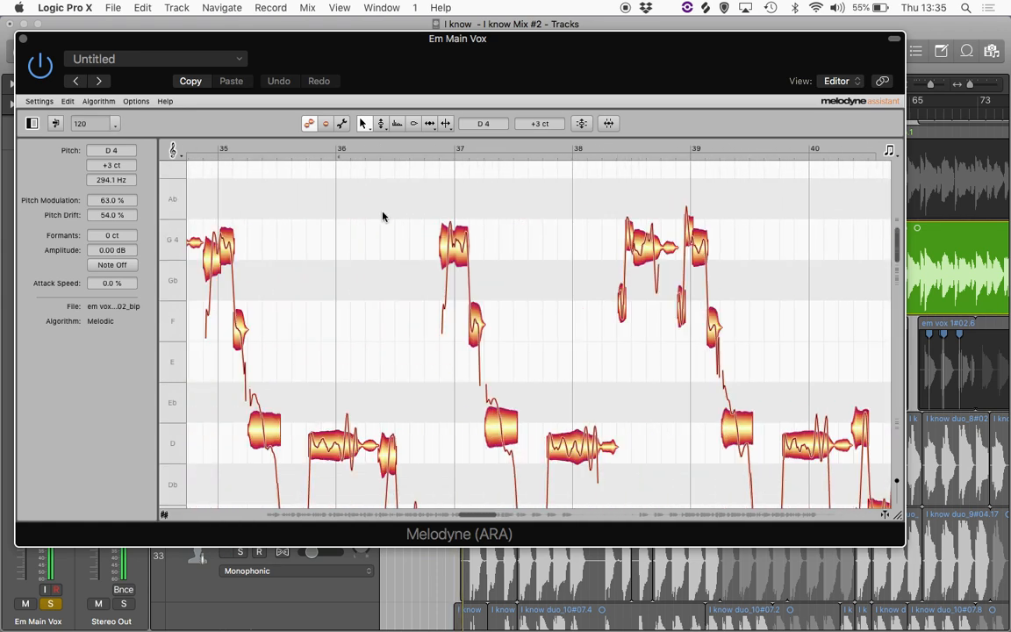
scroll(383, 217, "right", 3)
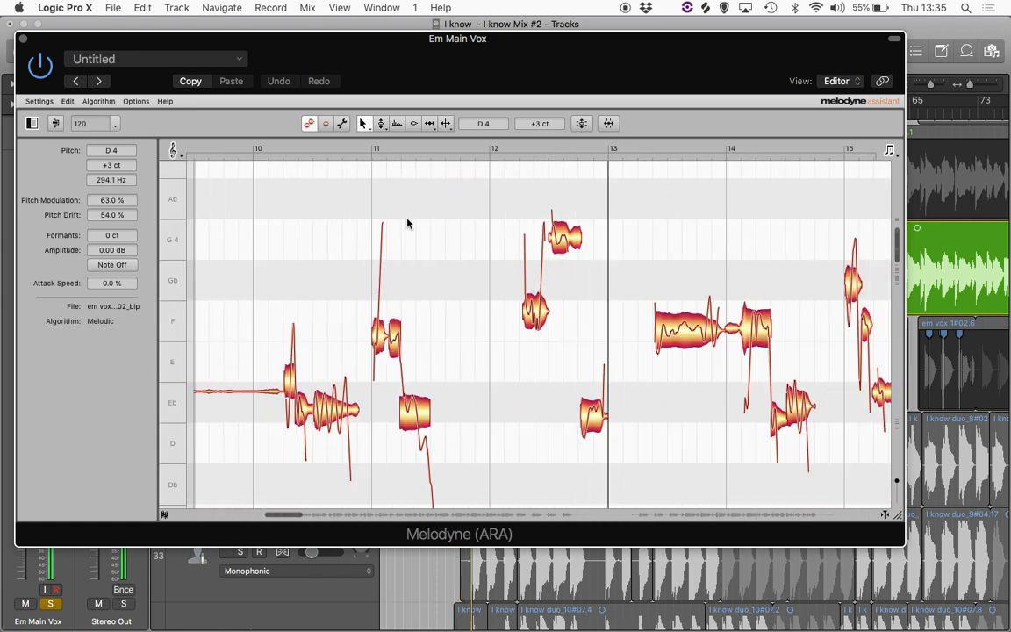
scroll(535, 324, "right", 2)
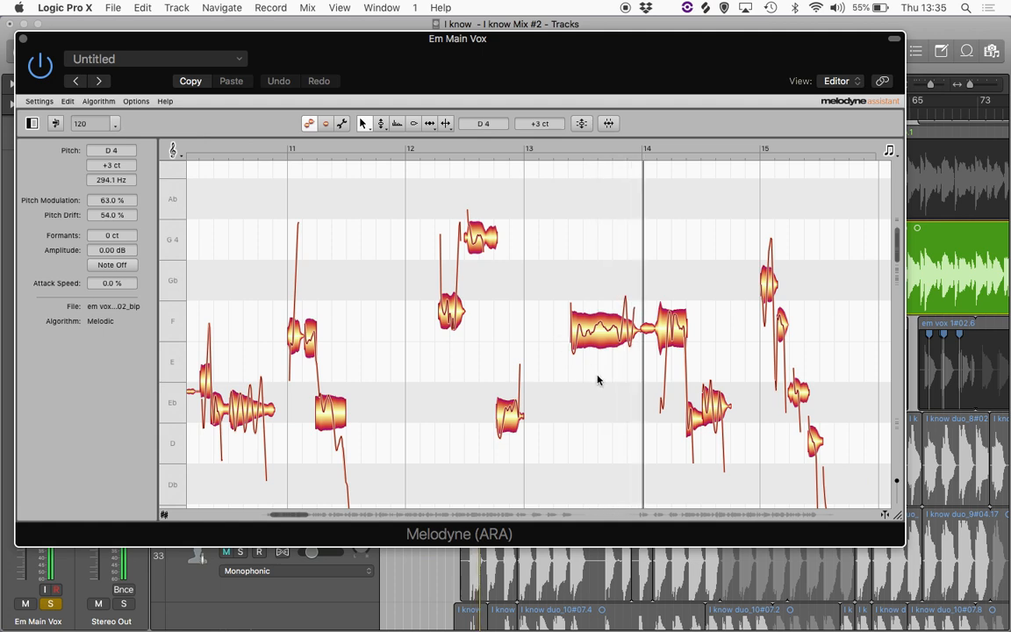
- Select the F4 note at bar 13, set its Pitch Modulation to 57%, and stop playback
left_click(602, 343)
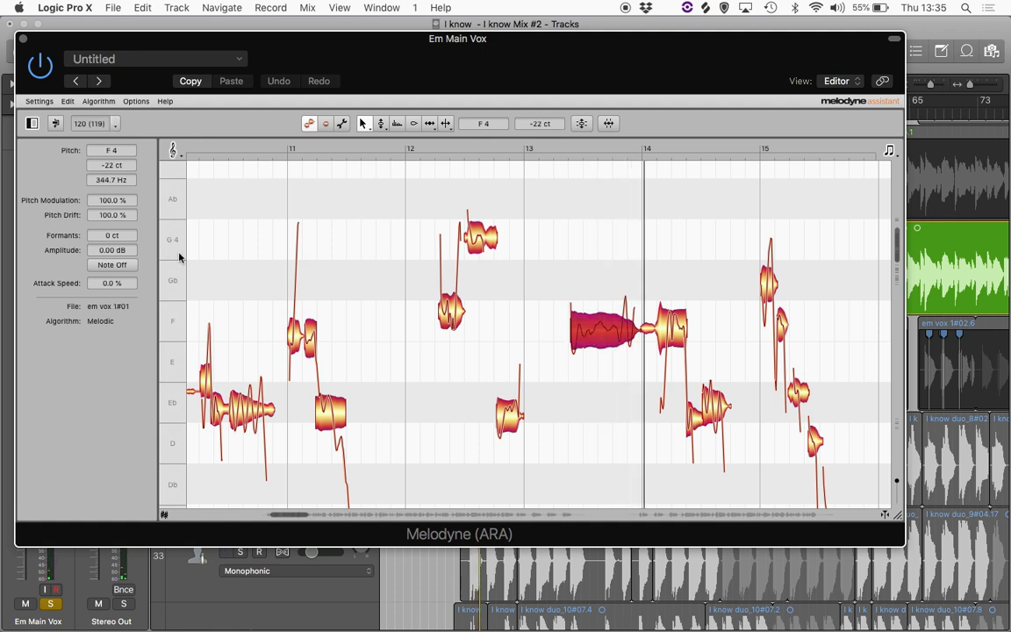
left_click_drag(104, 203, 109, 234)
key("space")
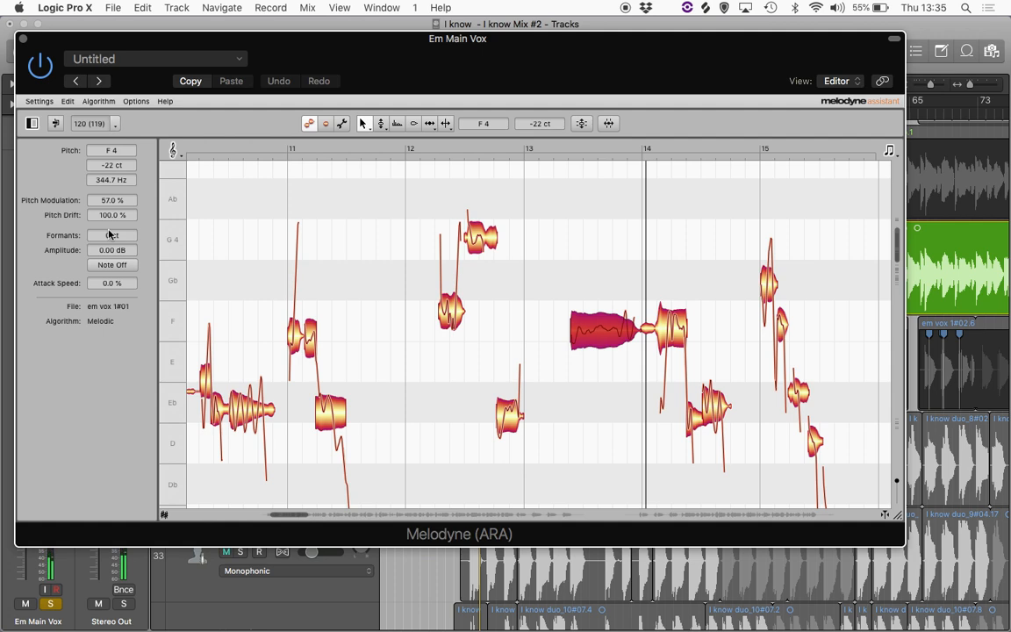
- Select the Bb4 note at bar 13 and set its Pitch Modulation to 65%
scroll(416, 356, "left", 2)
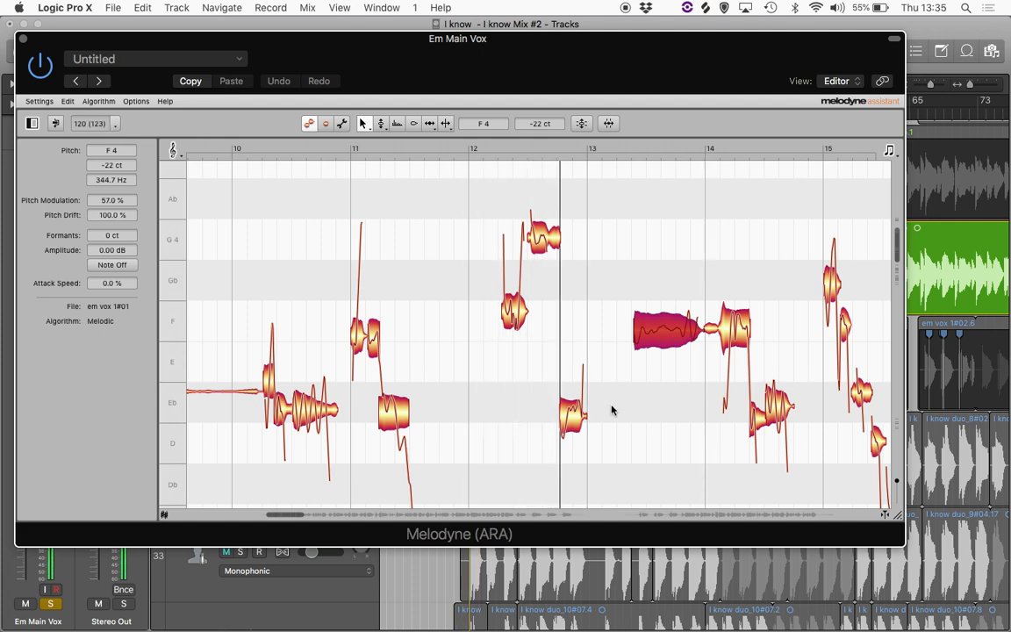
scroll(612, 410, "up", 5)
scroll(612, 410, "down", 2)
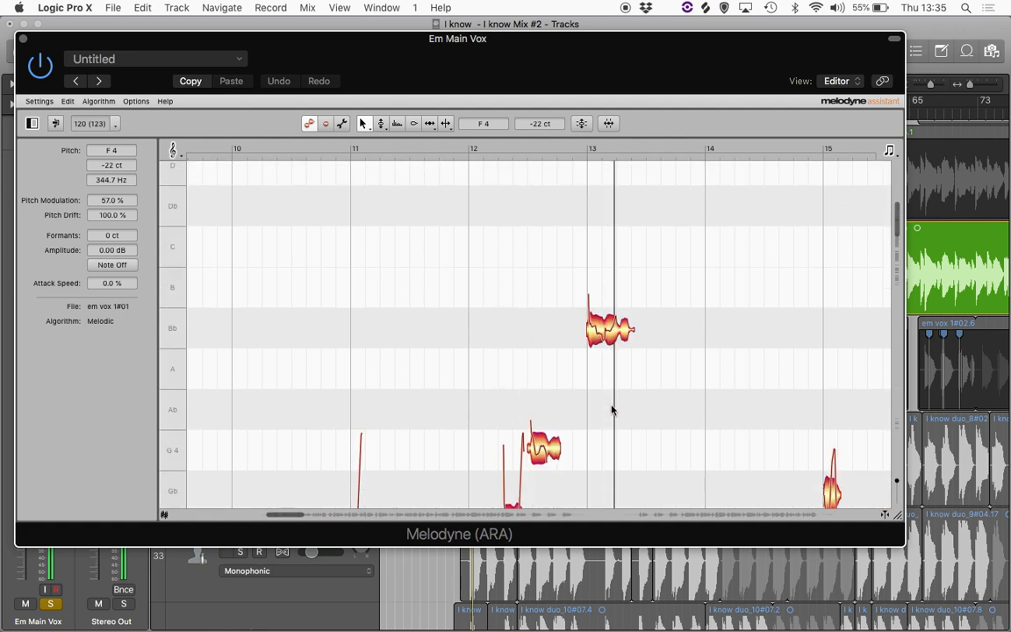
left_click(601, 288)
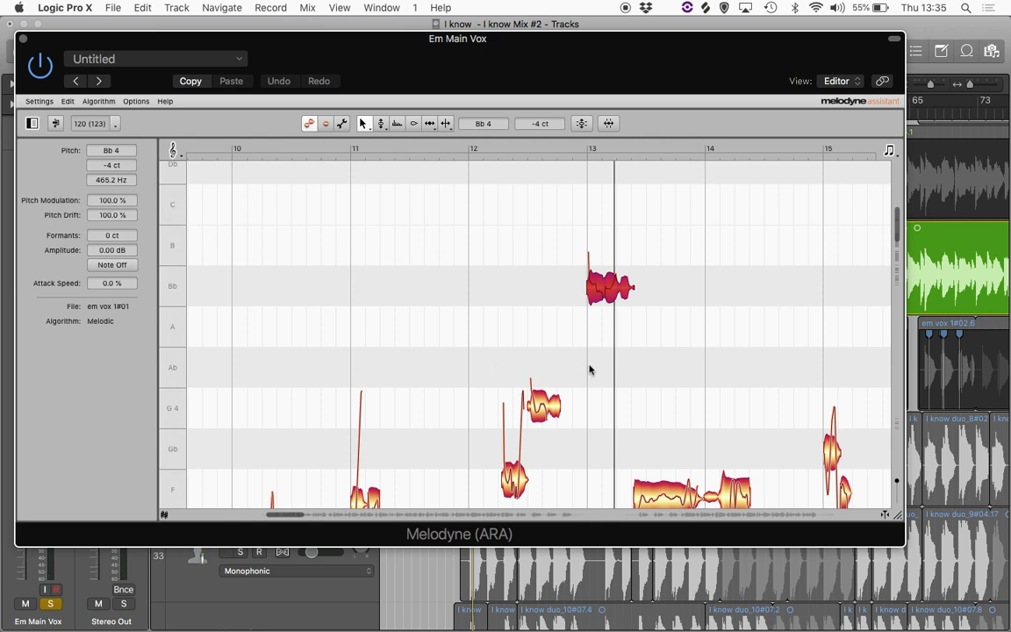
left_click_drag(108, 203, 109, 250)
- Start playback and lower the Bb4 note's Formants to -1570 ct
key("space")
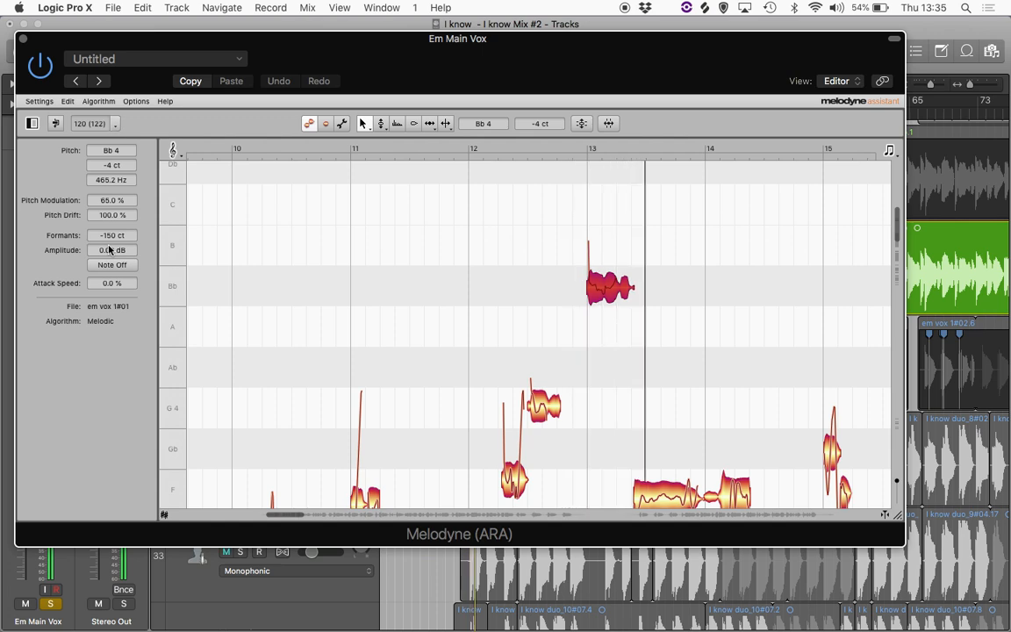
left_click_drag(105, 233, 107, 307)
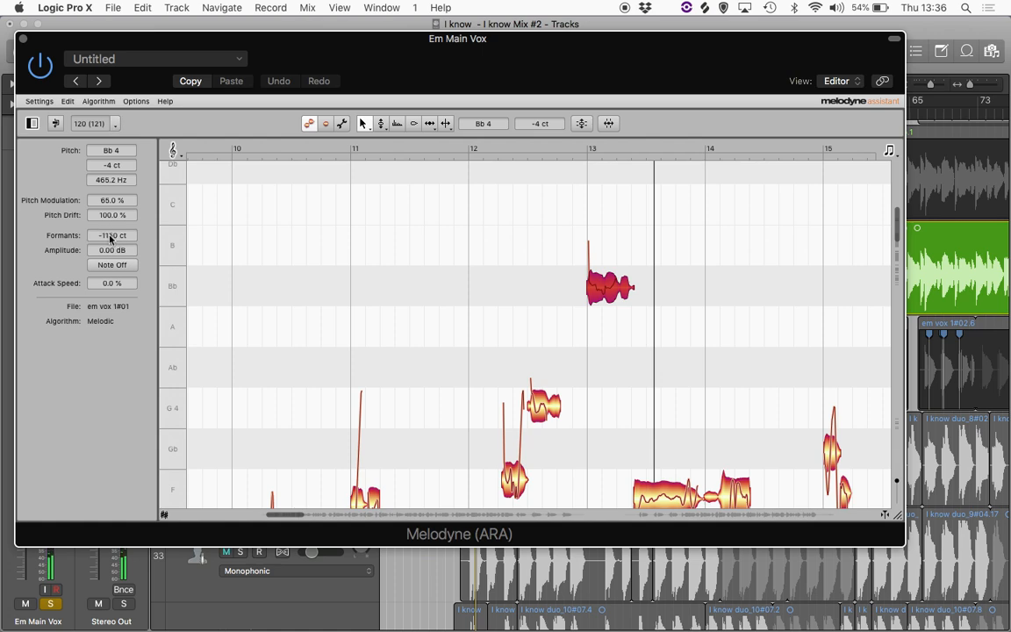
left_click_drag(110, 237, 113, 269)
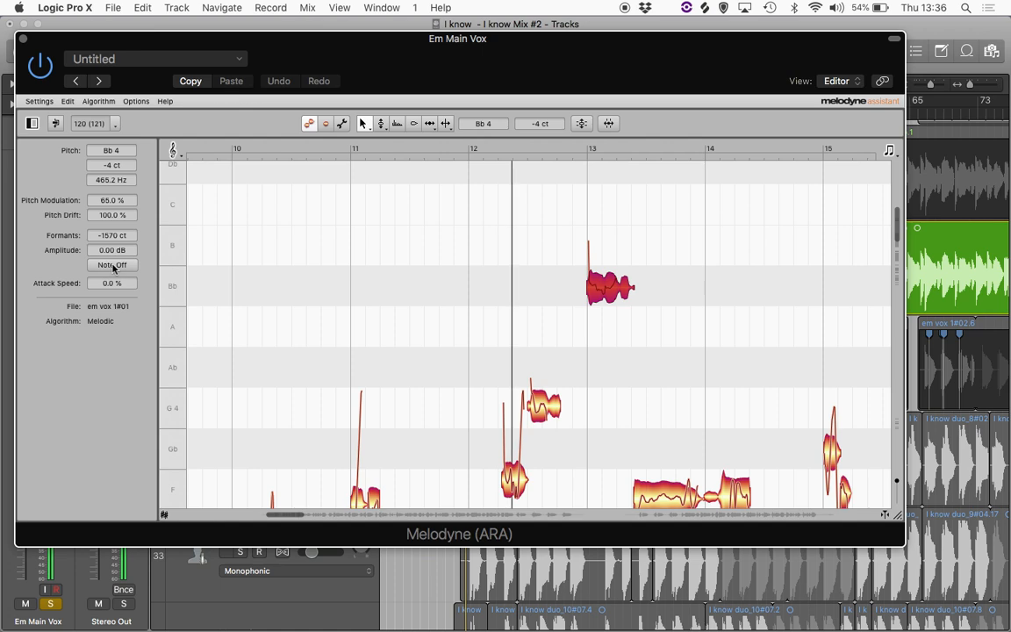
- Select the G4 and F4 notes at bar 12 and set their Formants to -1200 ct
left_click_drag(461, 314, 544, 484)
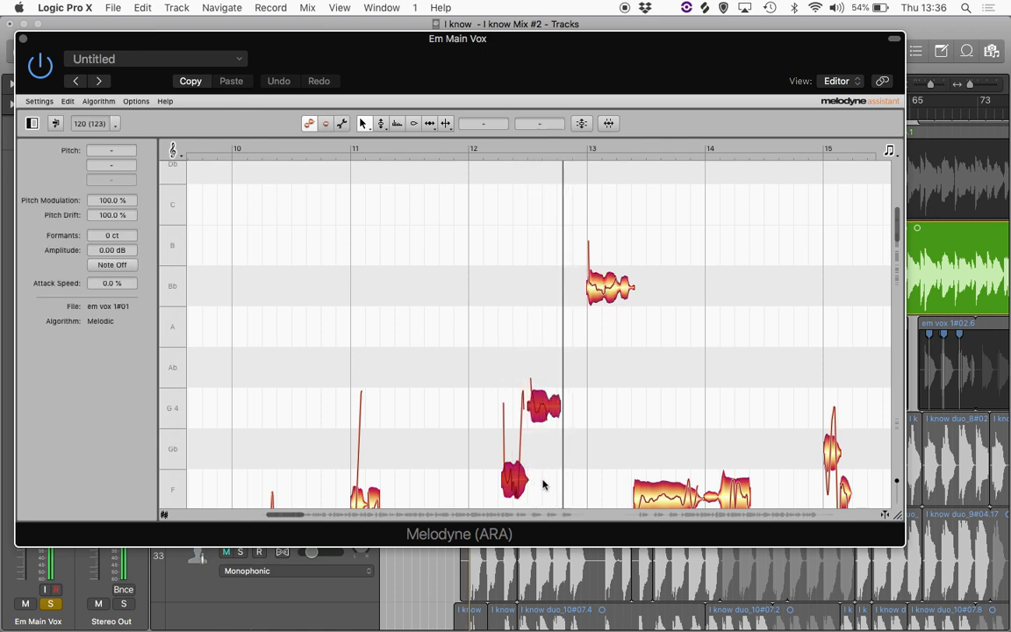
left_click(111, 236)
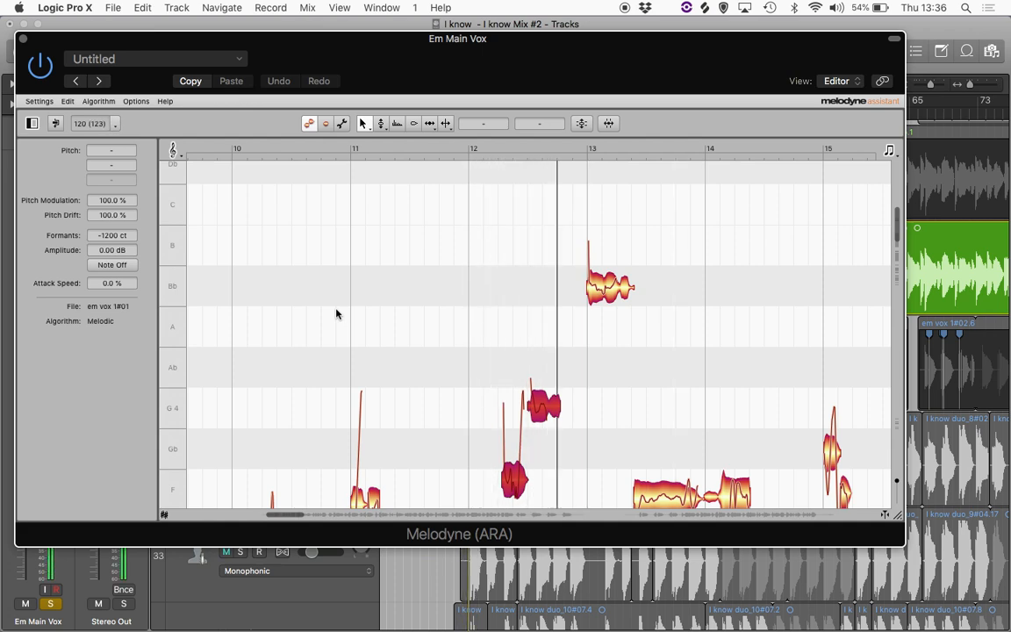
- Reselect the Bb4 note at bar 13 and raise its Formants slightly
left_click(605, 295)
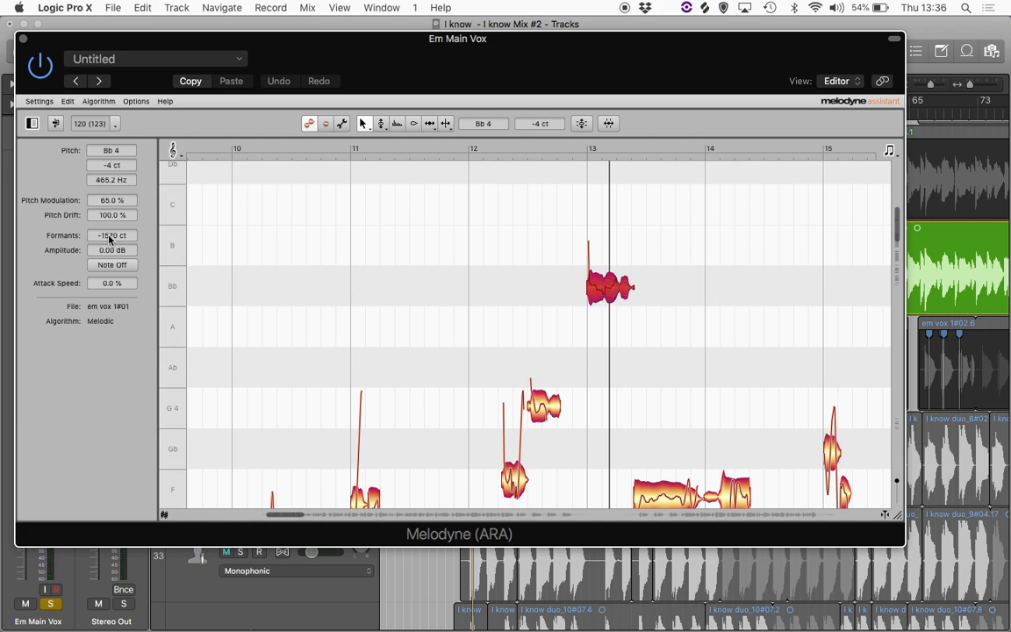
left_click_drag(497, 346, 547, 519)
left_click(548, 487)
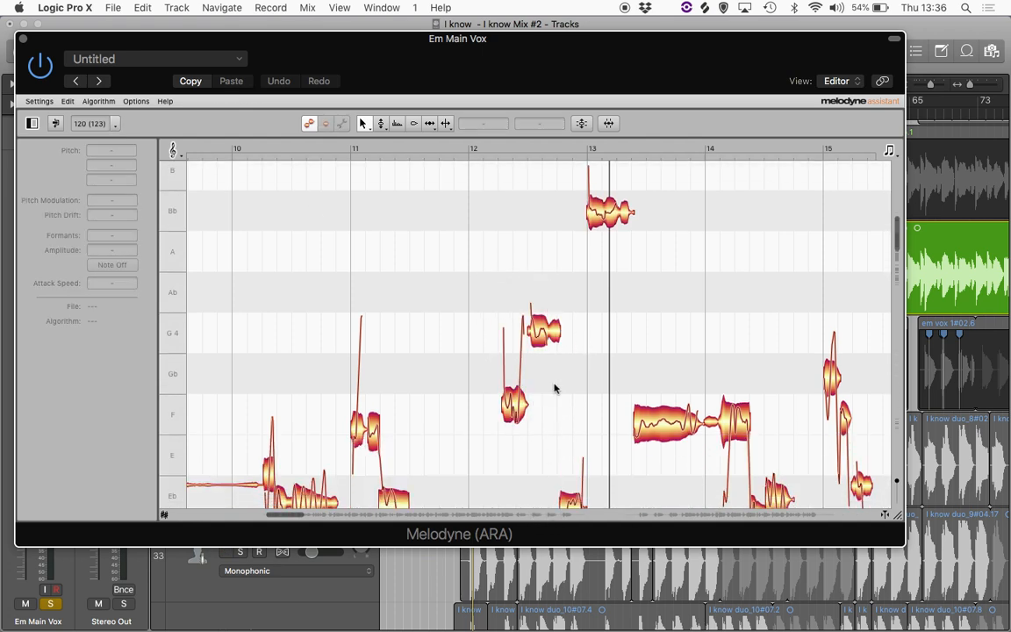
left_click(614, 210)
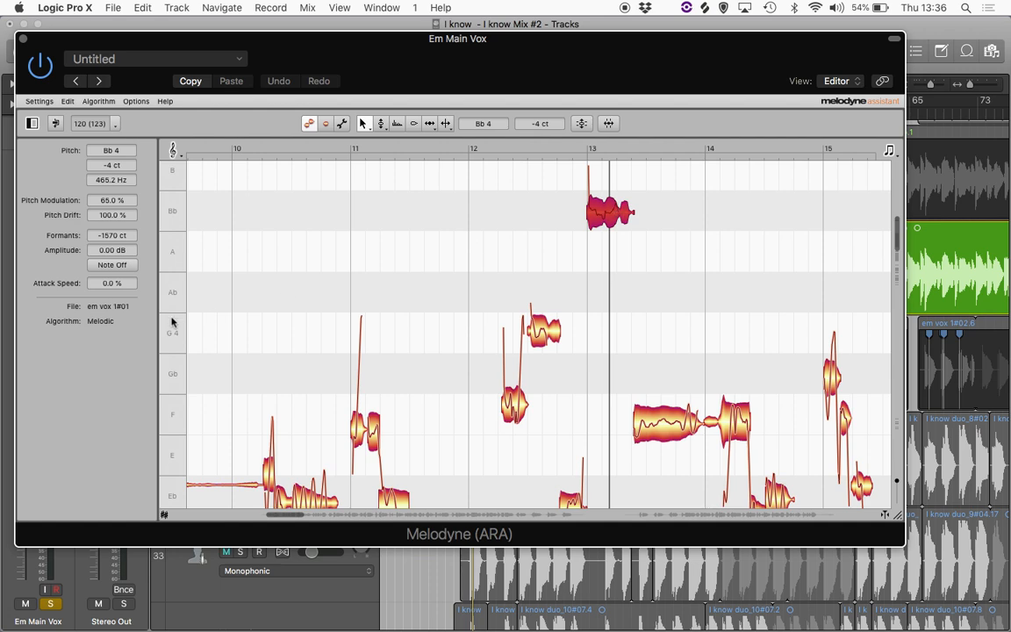
left_click_drag(104, 230, 105, 207)
- Select the G4 and F4 notes at bar 12, set their Formants to +1200 ct, and stop playback
left_click_drag(479, 308, 530, 434)
double_click(108, 237)
type("1200")
key("Return")
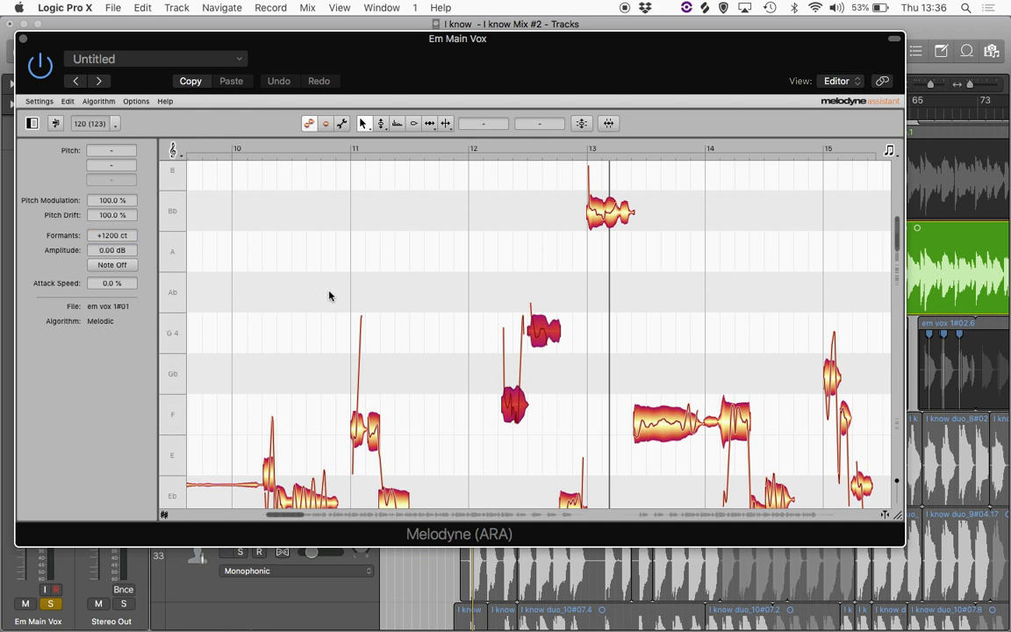
key("space")
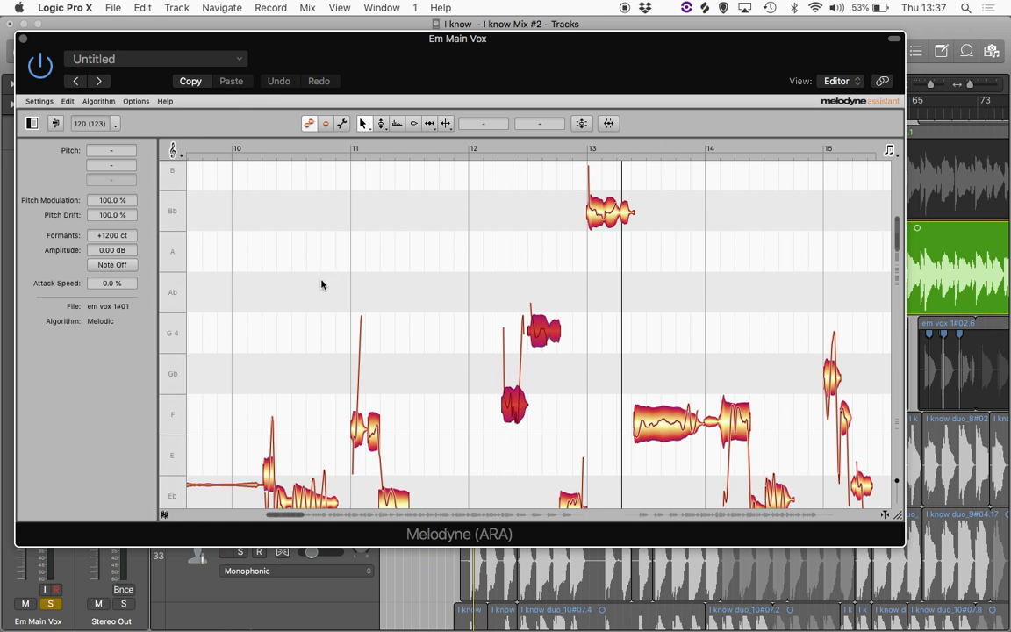
- Scroll through the vocal notes across bars 9 to 24 to review the edits
scroll(537, 300, "right", 5)
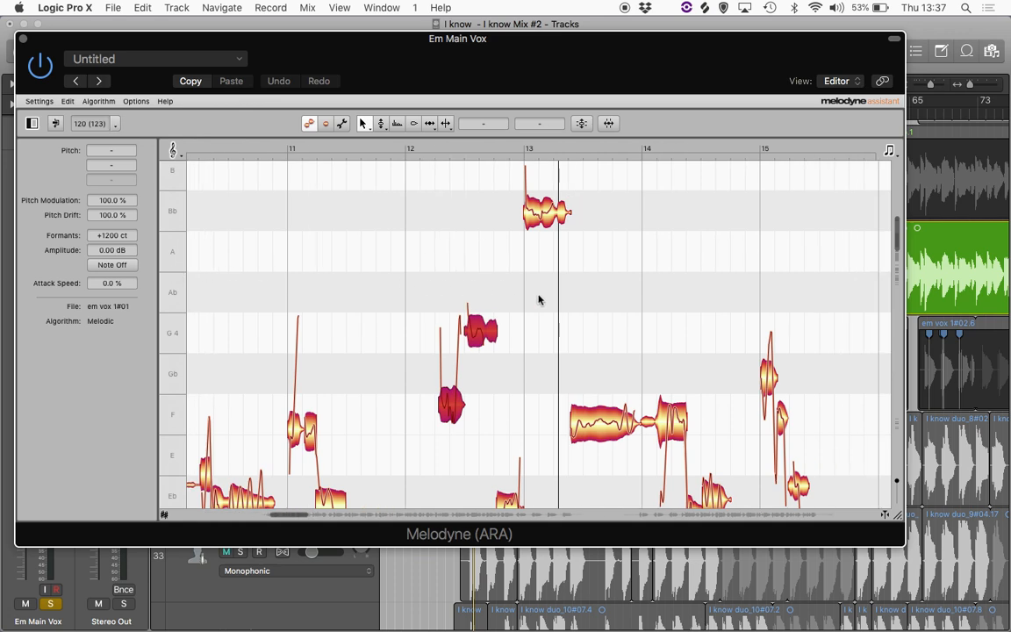
scroll(539, 300, "down", 1)
scroll(539, 299, "right", 3)
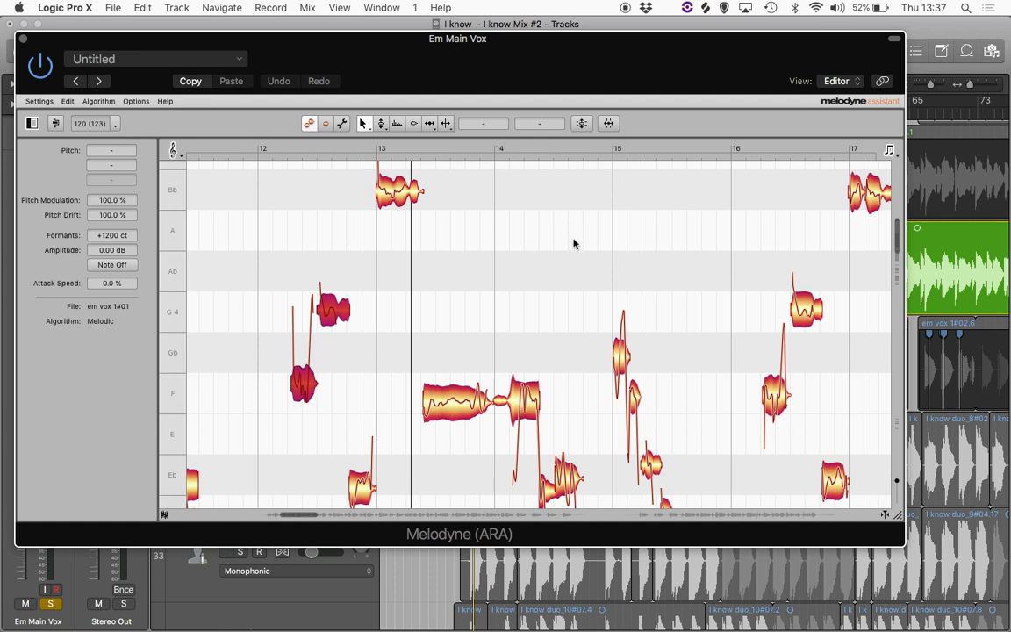
scroll(573, 239, "down", 5)
scroll(569, 248, "right", 3)
scroll(569, 248, "up", 3)
scroll(569, 248, "left", 2)
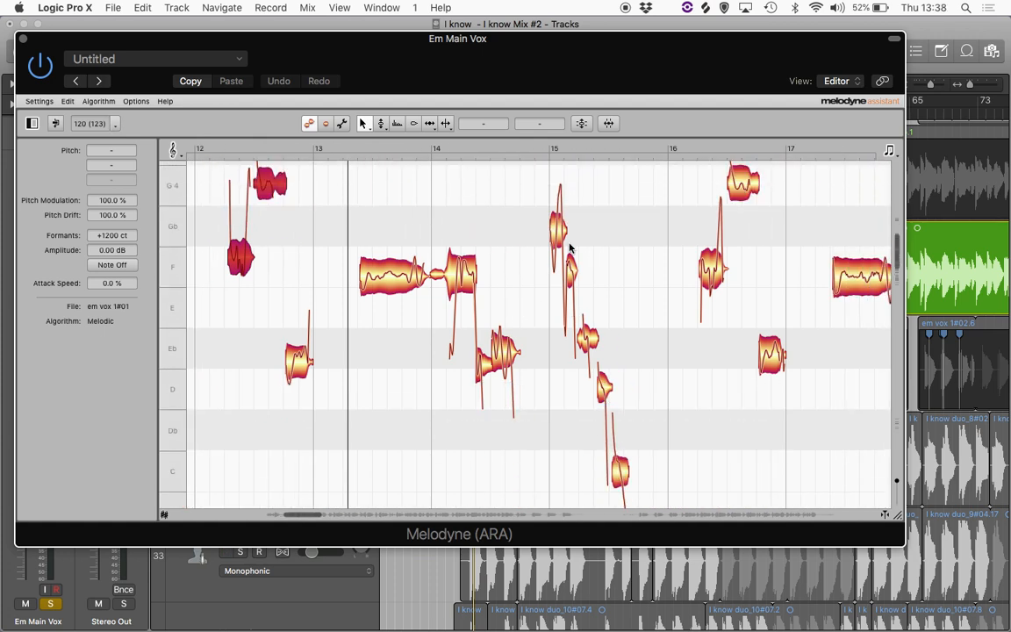
scroll(569, 248, "left", 1)
scroll(568, 248, "down", 8)
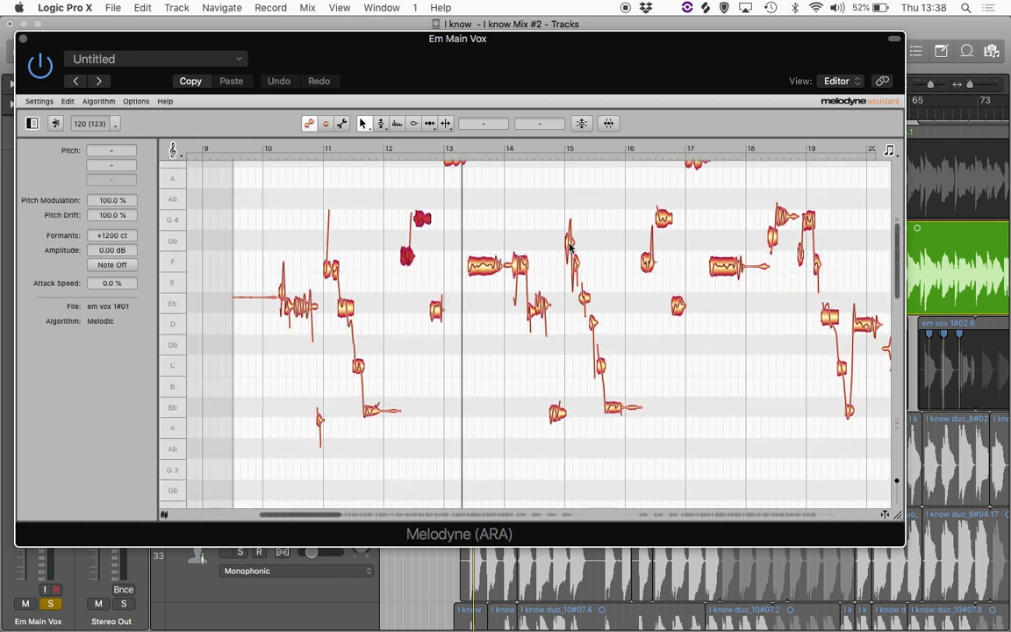
scroll(568, 249, "right", 5)
scroll(569, 249, "down", 1)
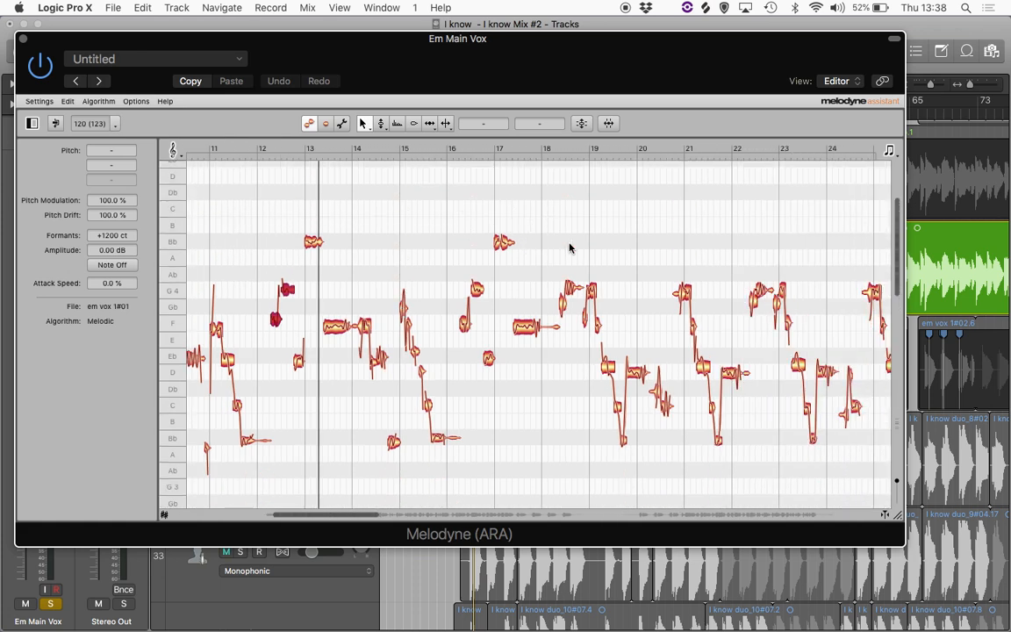